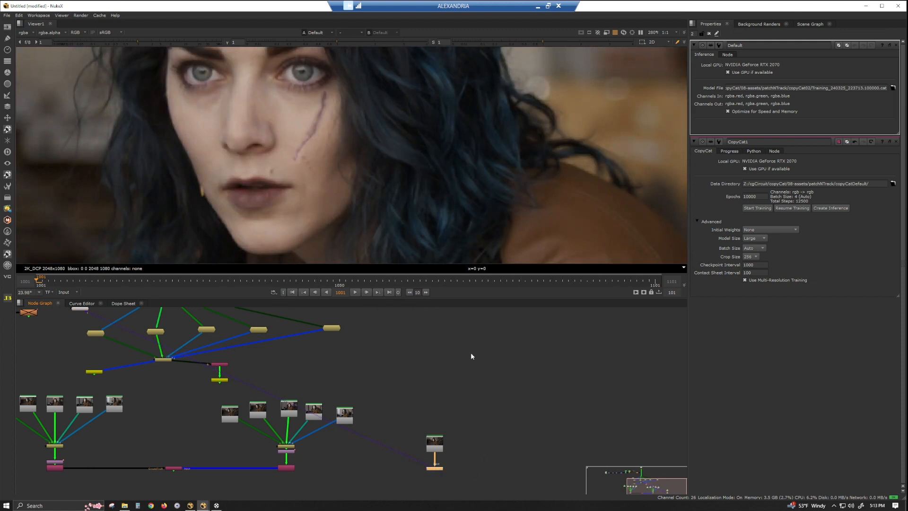
Step through the clip between frames 1001 and 1098 to examine the scar in the Default inference output.
{"action": "scroll", "coordinate": [438, 470], "scroll_direction": "up", "scroll_amount": 3}
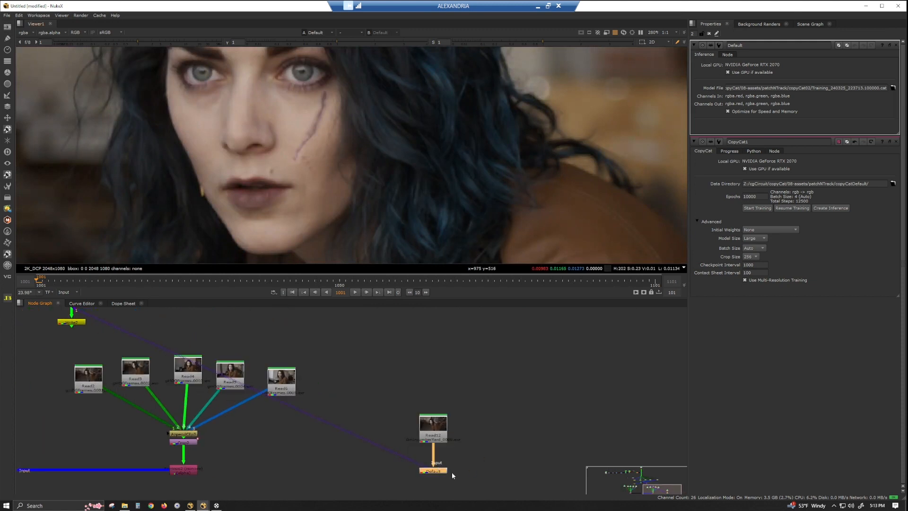
{"action": "left_click_drag", "start_coordinate": [435, 426], "coordinate": [435, 419]}
{"action": "scroll", "coordinate": [333, 178], "scroll_direction": "down", "scroll_amount": 4}
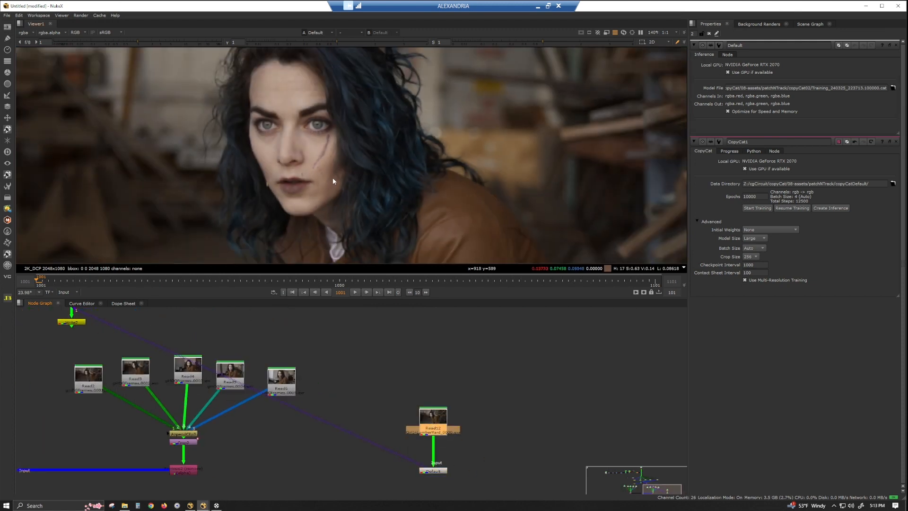
{"action": "left_click", "coordinate": [138, 277]}
{"action": "left_click", "coordinate": [432, 470]}
{"action": "scroll", "coordinate": [336, 201], "scroll_direction": "down", "scroll_amount": 2}
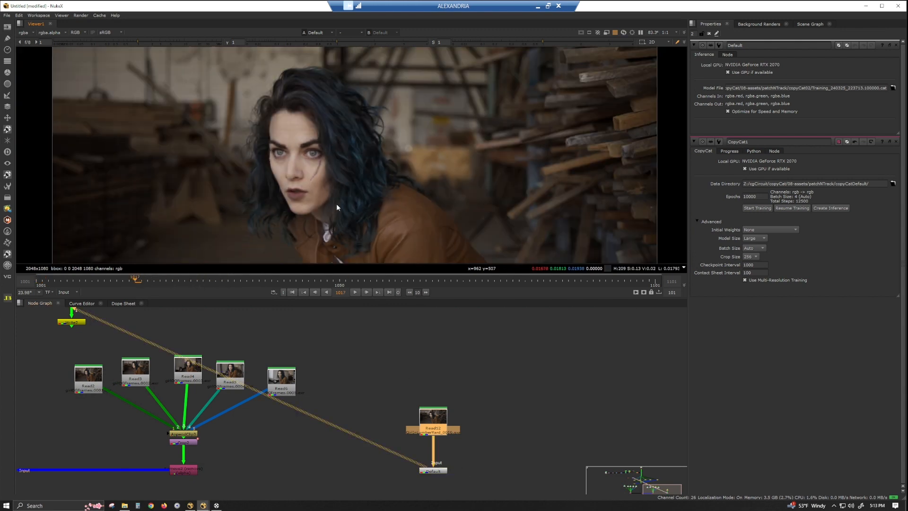
{"action": "left_click", "coordinate": [217, 280]}
{"action": "left_click", "coordinate": [306, 280]}
{"action": "left_click", "coordinate": [427, 282]}
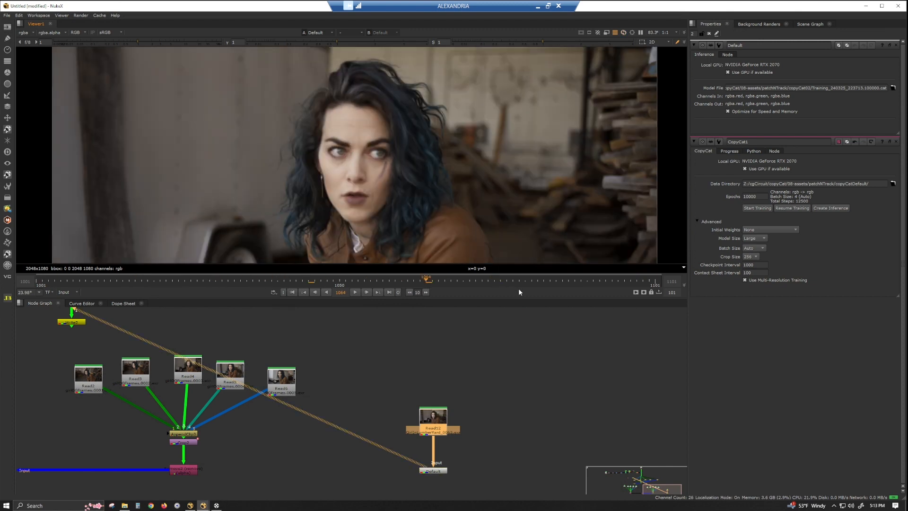
{"action": "left_click", "coordinate": [562, 280]}
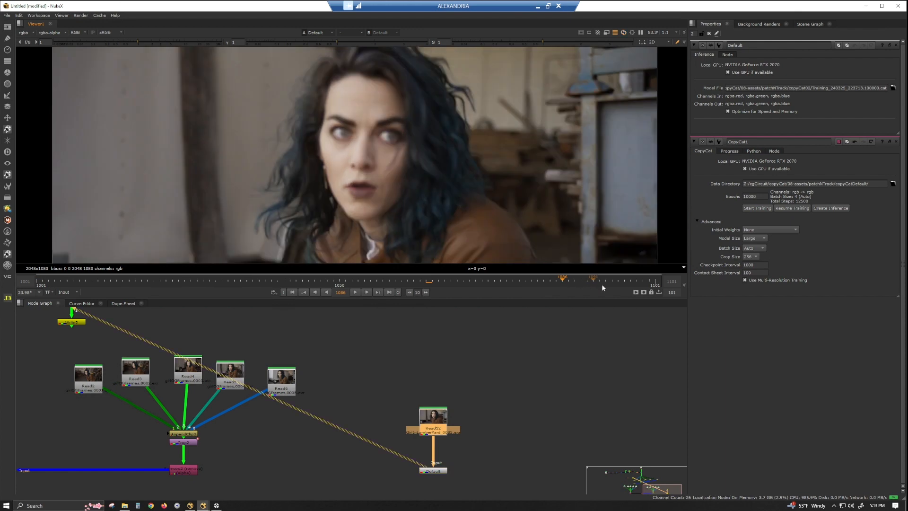
{"action": "left_click", "coordinate": [637, 280]}
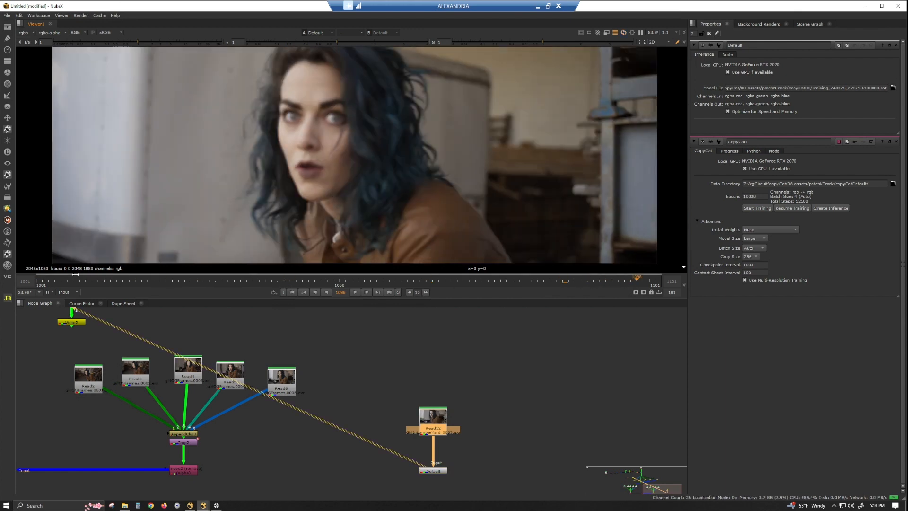
Return to frame 1001 and inspect the cheek scar up close.
{"action": "left_click", "coordinate": [292, 293]}
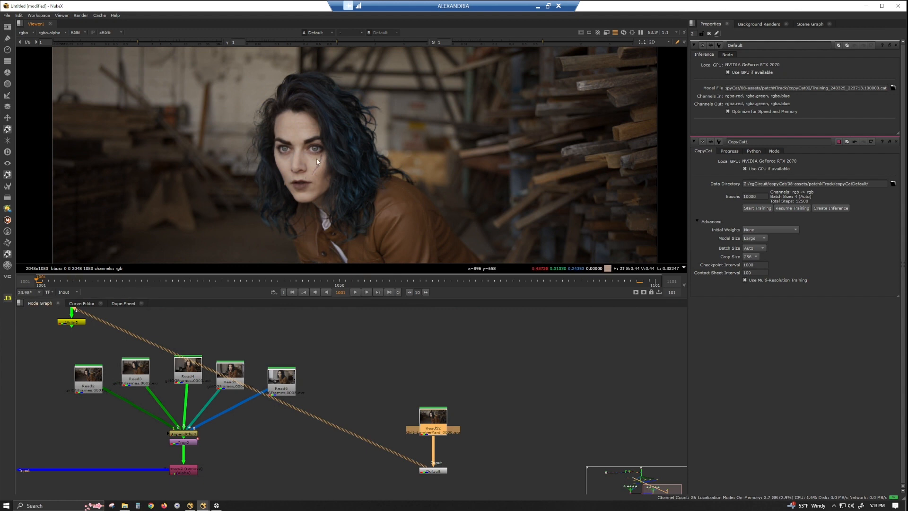
{"action": "scroll", "coordinate": [316, 158], "scroll_direction": "up", "scroll_amount": 8}
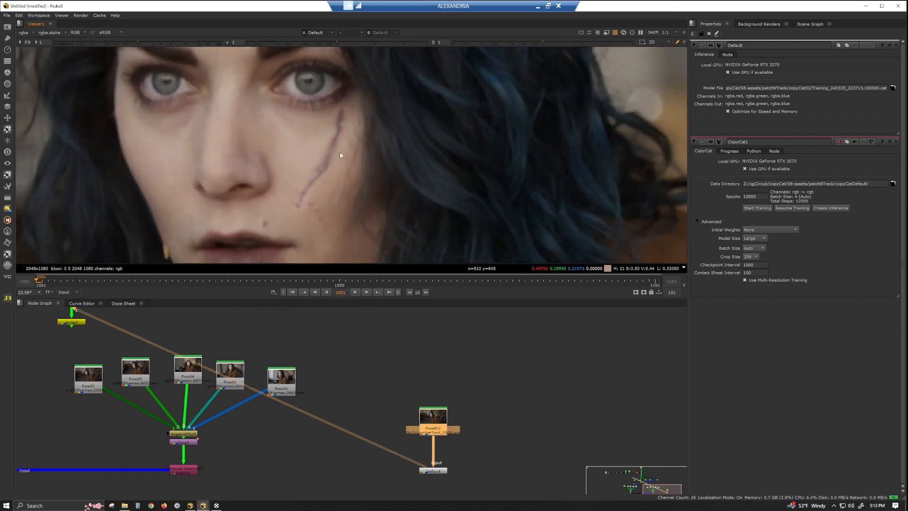
{"action": "scroll", "coordinate": [339, 154], "scroll_direction": "up", "scroll_amount": 3}
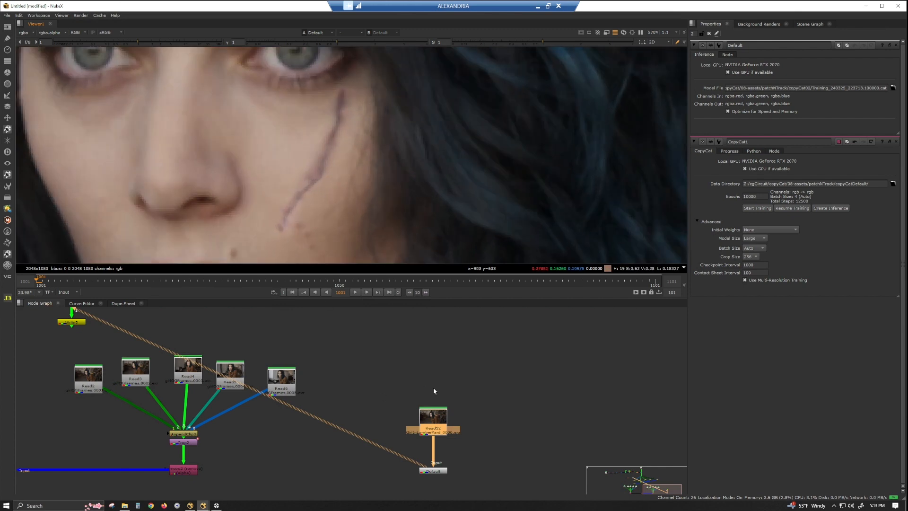
Show the painted frame Read7 (girlPaintedFrames.0001.exr) in the viewer and examine its scar.
{"action": "scroll", "coordinate": [434, 416], "scroll_direction": "up", "scroll_amount": 5}
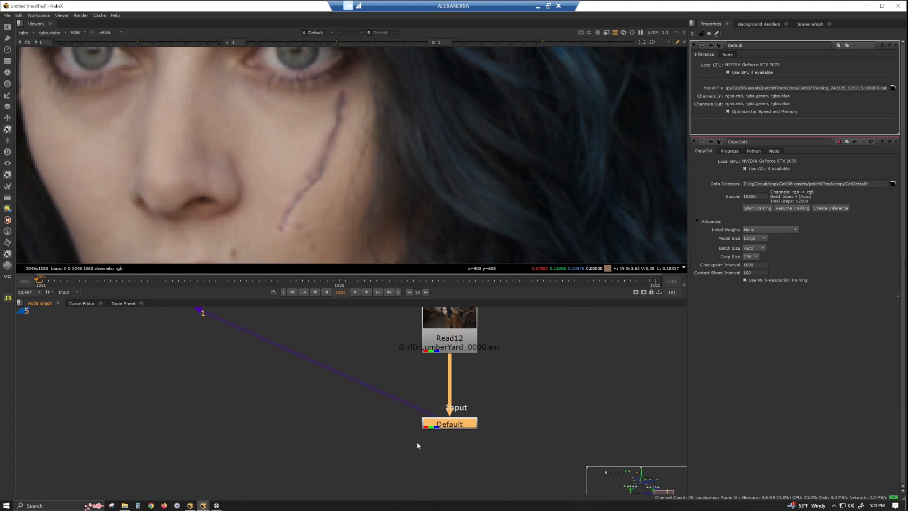
{"action": "scroll", "coordinate": [410, 433], "scroll_direction": "down", "scroll_amount": 4}
{"action": "middle_click_drag", "start_coordinate": [341, 401], "coordinate": [642, 416]}
{"action": "scroll", "coordinate": [641, 416], "scroll_direction": "down", "scroll_amount": 1}
{"action": "middle_click_drag", "start_coordinate": [144, 345], "coordinate": [347, 358]}
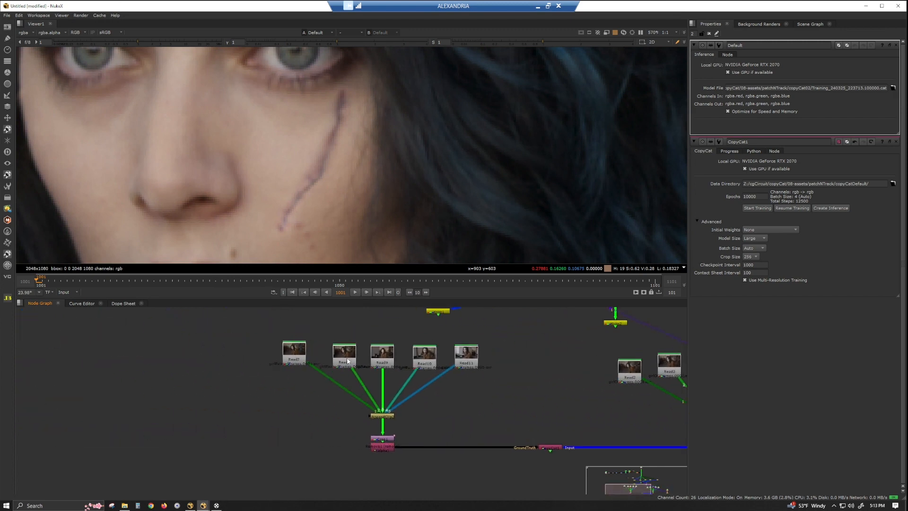
{"action": "left_click", "coordinate": [292, 350]}
{"action": "scroll", "coordinate": [292, 352], "scroll_direction": "up", "scroll_amount": 4}
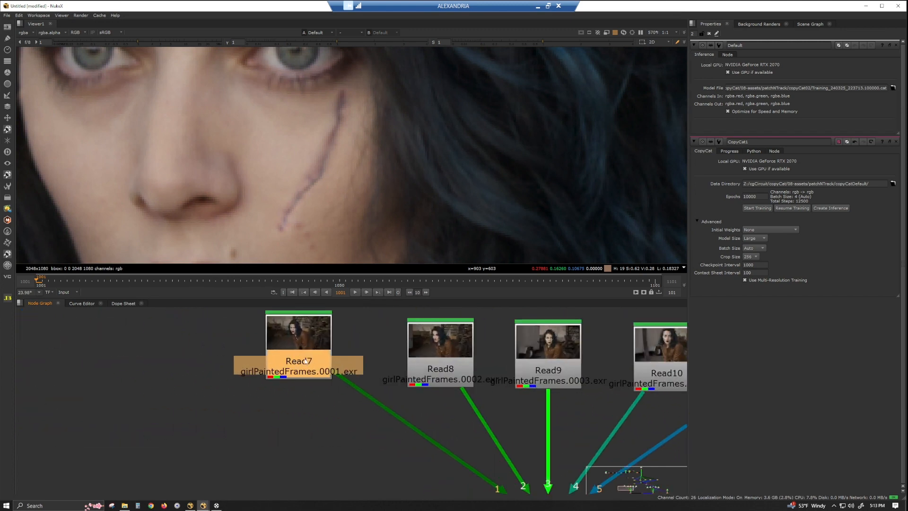
{"action": "key", "text": "1"}
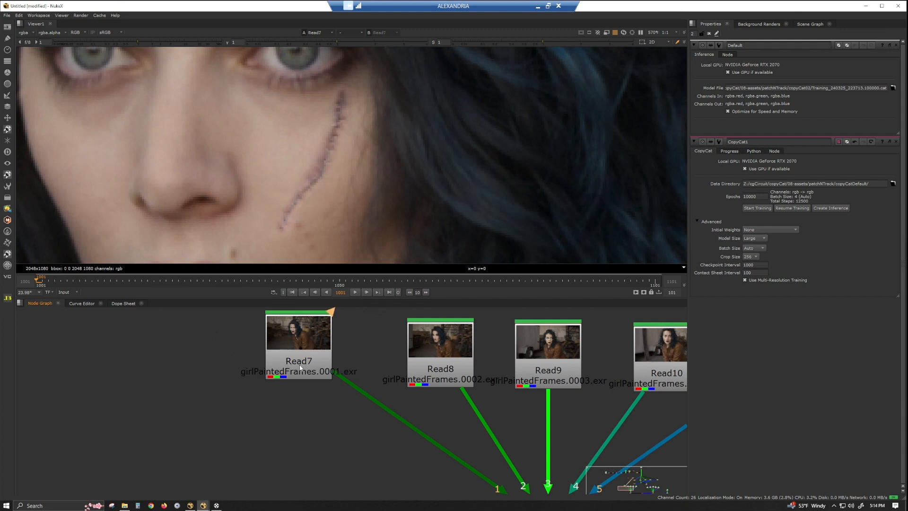
{"action": "scroll", "coordinate": [313, 141], "scroll_direction": "down", "scroll_amount": 3}
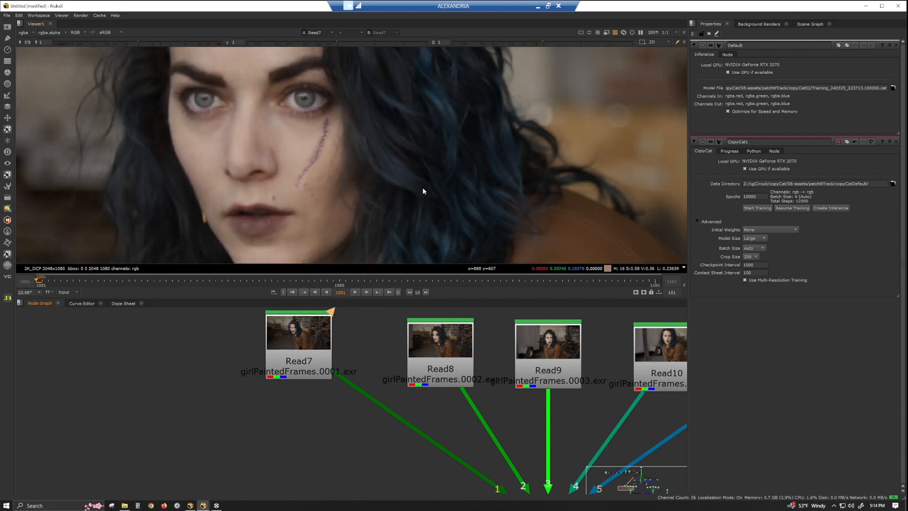
Switch the viewer repeatedly between the Default inference and Read7 to compare the scar's detail.
{"action": "middle_click_drag", "start_coordinate": [427, 188], "coordinate": [388, 199]}
{"action": "middle_click_drag", "start_coordinate": [462, 407], "coordinate": [179, 356]}
{"action": "scroll", "coordinate": [176, 356], "scroll_direction": "down", "scroll_amount": 4}
{"action": "middle_click_drag", "start_coordinate": [570, 406], "coordinate": [260, 377]}
{"action": "scroll", "coordinate": [472, 396], "scroll_direction": "down", "scroll_amount": 3}
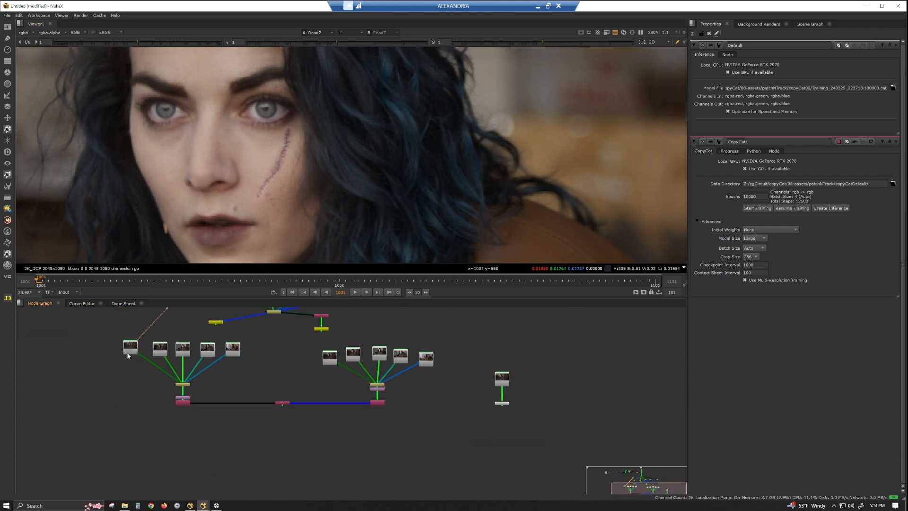
{"action": "left_click", "coordinate": [500, 403]}
{"action": "key", "text": "1"}
{"action": "scroll", "coordinate": [285, 155], "scroll_direction": "up", "scroll_amount": 2}
{"action": "key", "text": "1"}
{"action": "key", "text": "2"}
{"action": "key", "text": "1"}
{"action": "key", "text": "2"}
{"action": "key", "text": "1"}
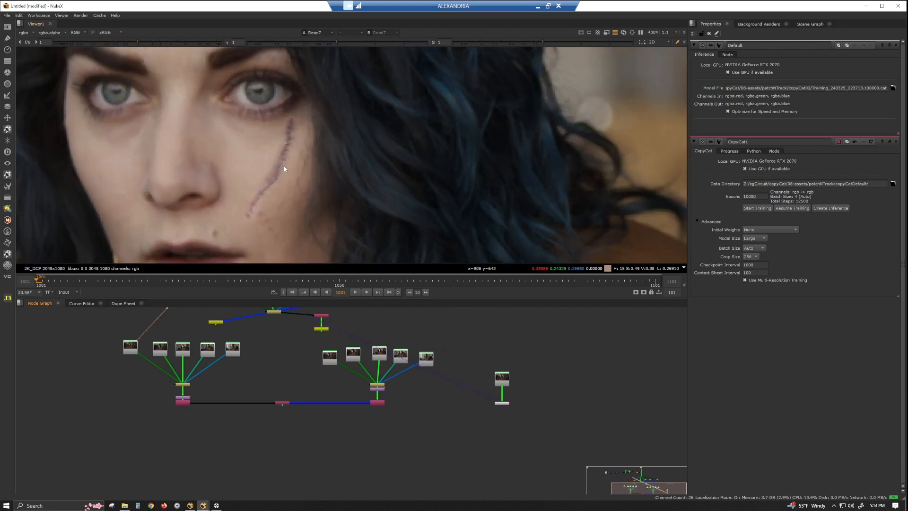
{"action": "key", "text": "2"}
{"action": "key", "text": "1"}
{"action": "key", "text": "2"}
{"action": "key", "text": "1"}
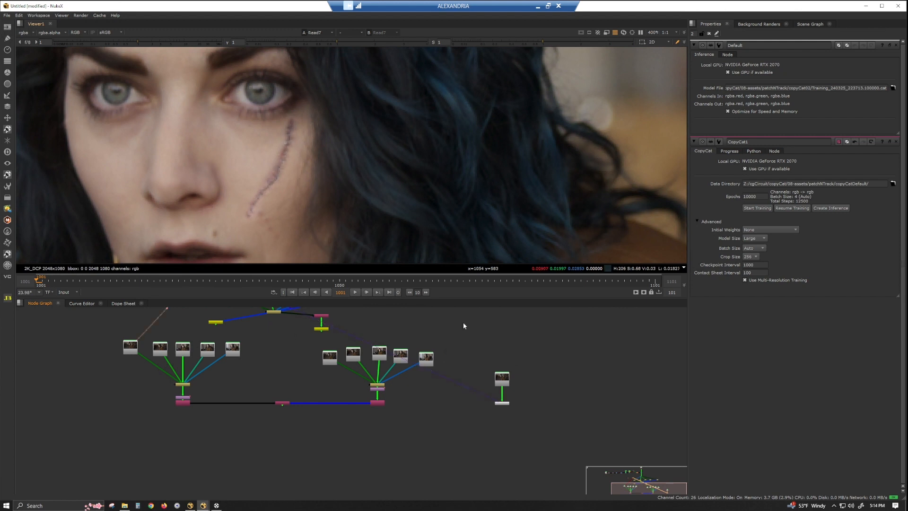
Open the CopyCat1 node's properties and close the Default inference node's properties.
{"action": "double_click", "coordinate": [283, 403]}
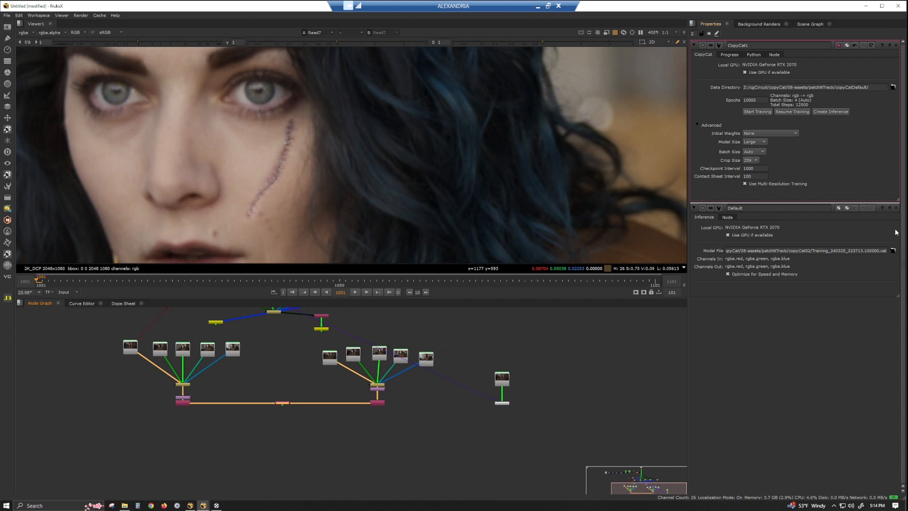
{"action": "left_click", "coordinate": [899, 212]}
{"action": "left_click", "coordinate": [895, 208]}
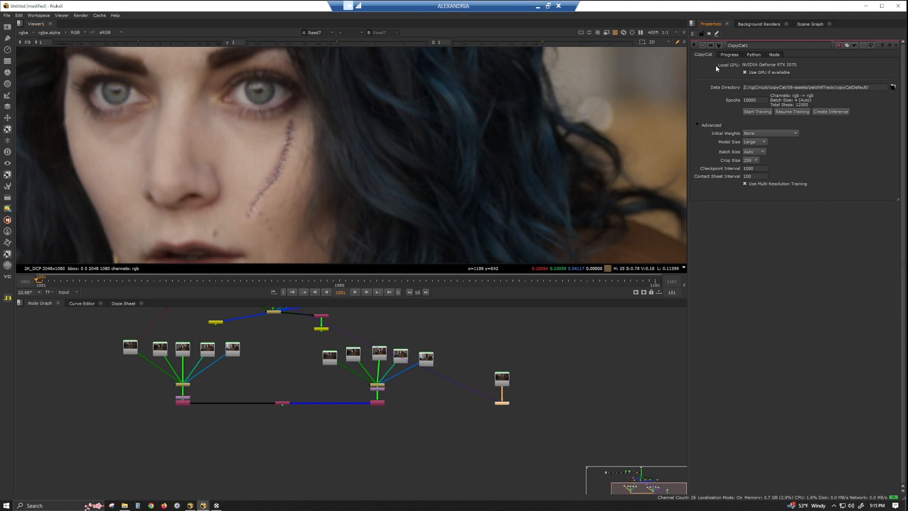
Show the Default output in the viewer and review CopyCat1's Initial Weights choices, including the Human Matting presets.
{"action": "key", "text": "2"}
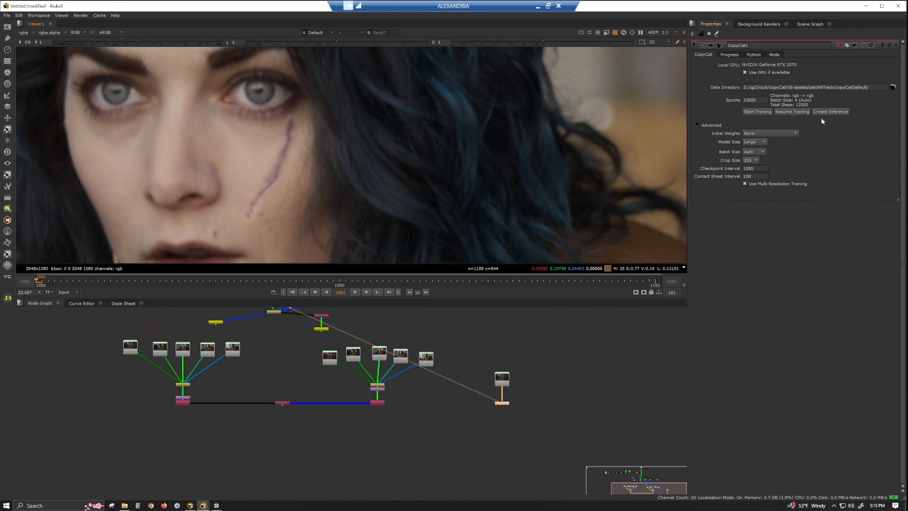
{"action": "left_click", "coordinate": [787, 134]}
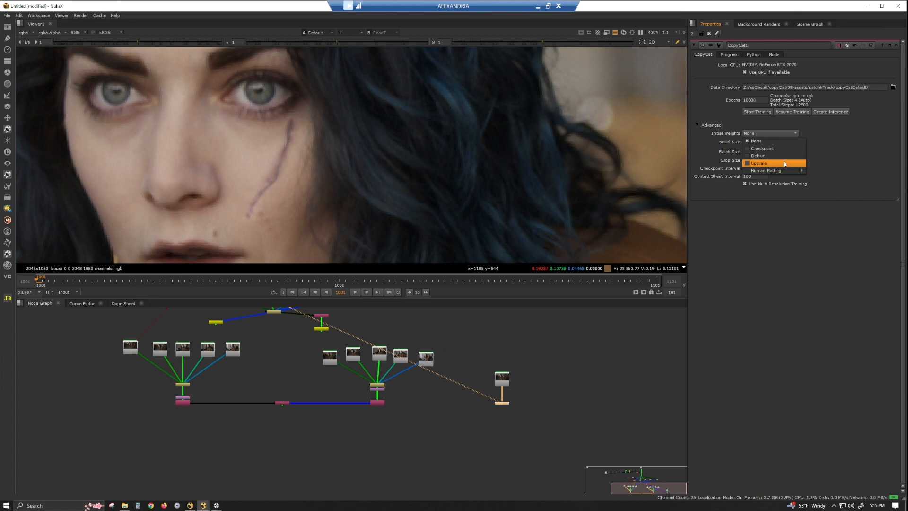
{"action": "mouse_move", "coordinate": [770, 173]}
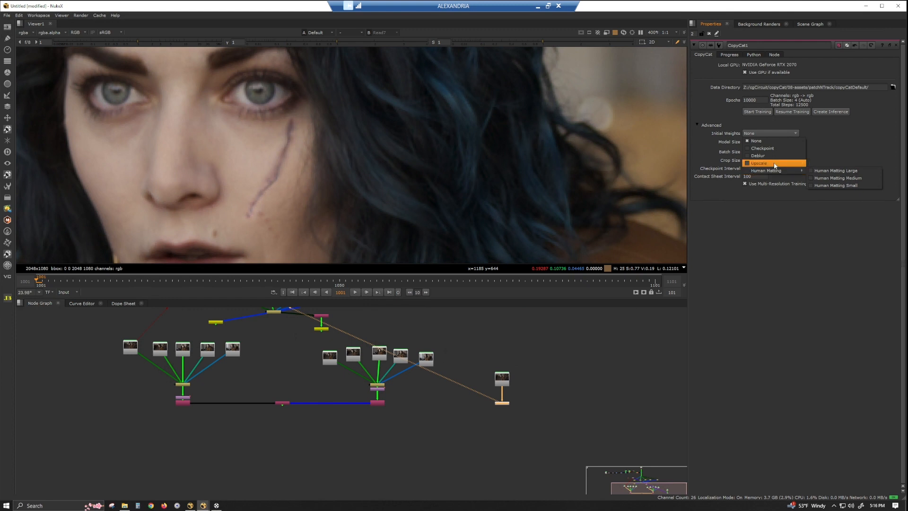
{"action": "left_click", "coordinate": [716, 129]}
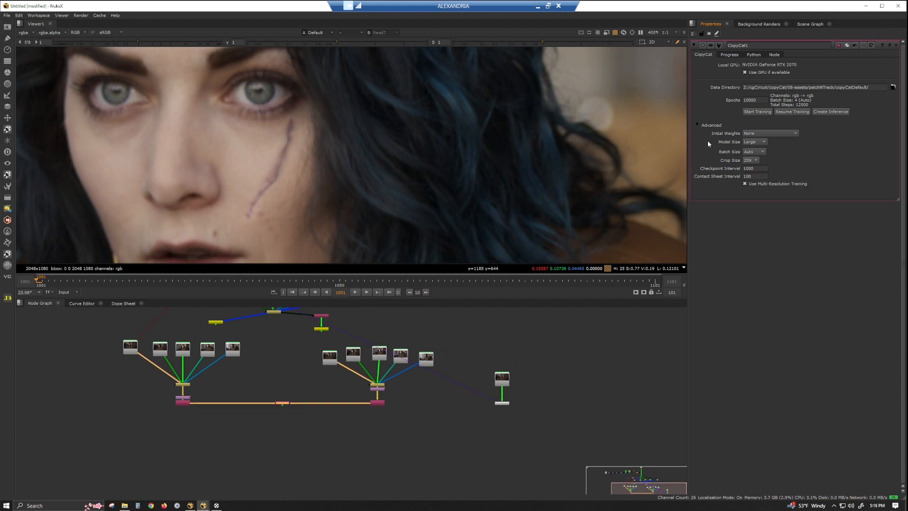
Set the CopyCat1 model size to Medium.
{"action": "left_click", "coordinate": [763, 143]}
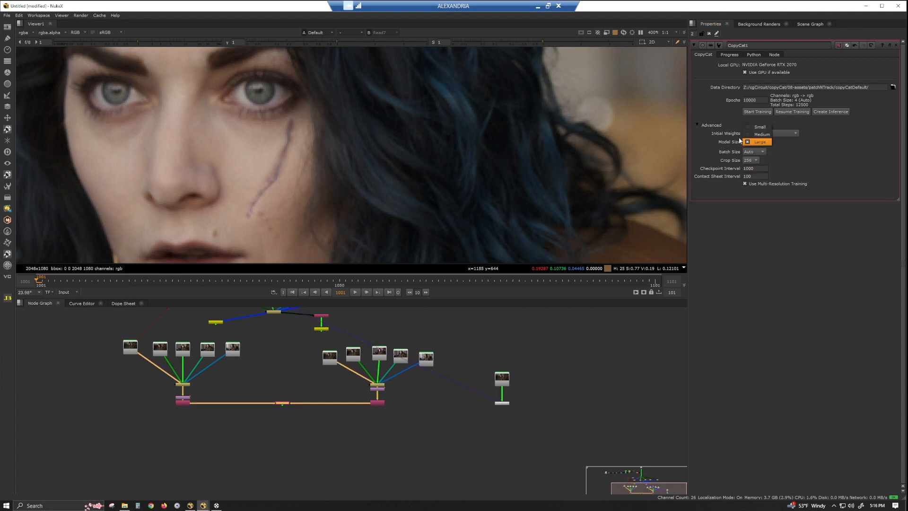
{"action": "left_click", "coordinate": [760, 134]}
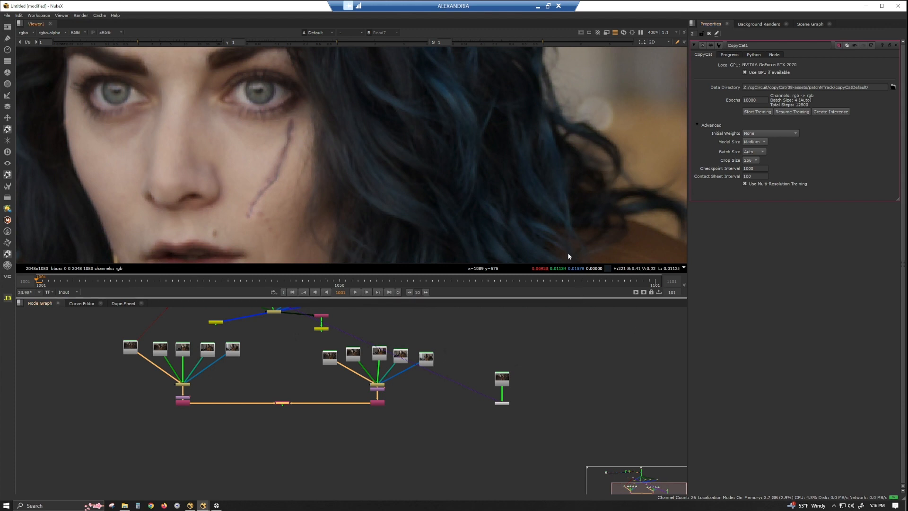
Examine the Default output both as a whole frame and in close-up around the eye and scar.
{"action": "scroll", "coordinate": [545, 222], "scroll_direction": "down", "scroll_amount": 3}
{"action": "scroll", "coordinate": [492, 191], "scroll_direction": "down", "scroll_amount": 2}
{"action": "middle_click_drag", "start_coordinate": [546, 208], "coordinate": [529, 146]}
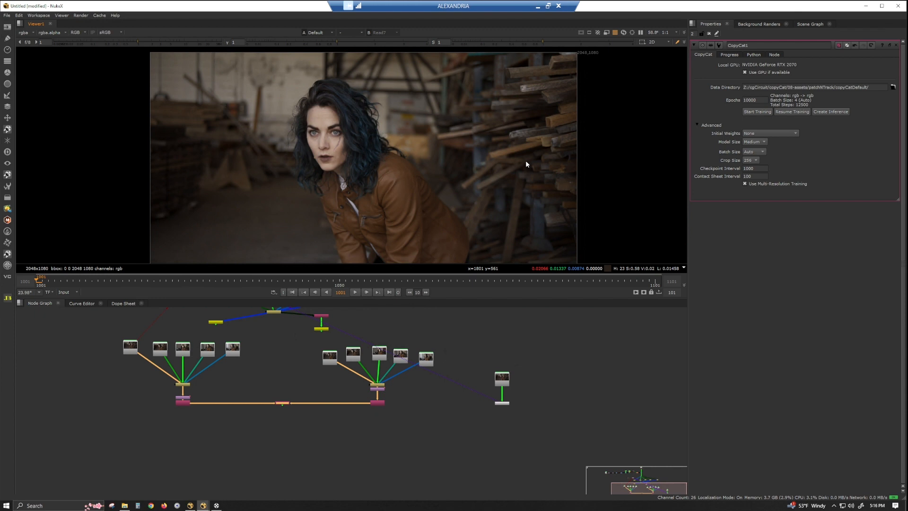
{"action": "scroll", "coordinate": [316, 124], "scroll_direction": "up", "scroll_amount": 12}
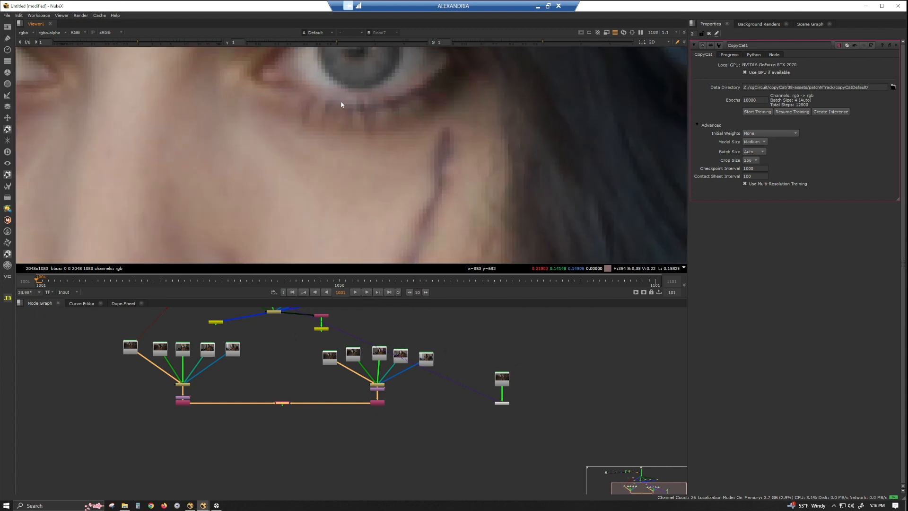
{"action": "scroll", "coordinate": [358, 131], "scroll_direction": "down", "scroll_amount": 8}
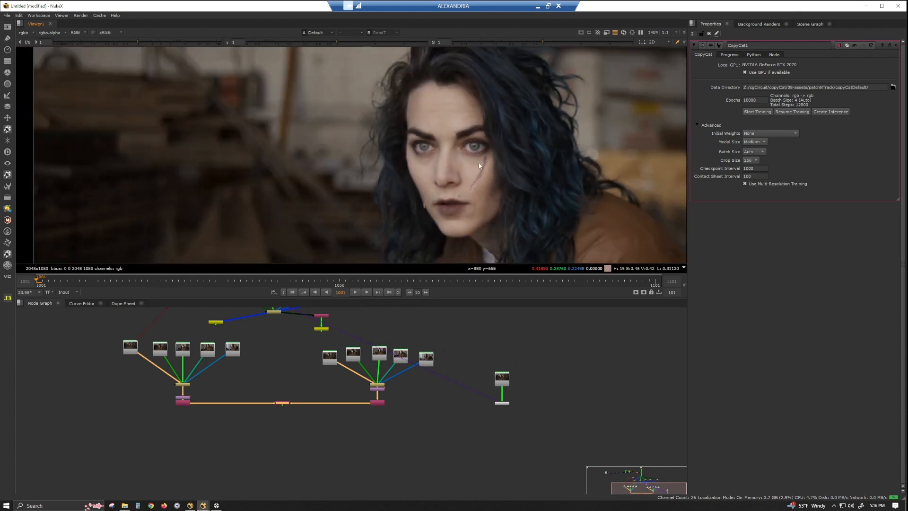
{"action": "scroll", "coordinate": [479, 165], "scroll_direction": "down", "scroll_amount": 3}
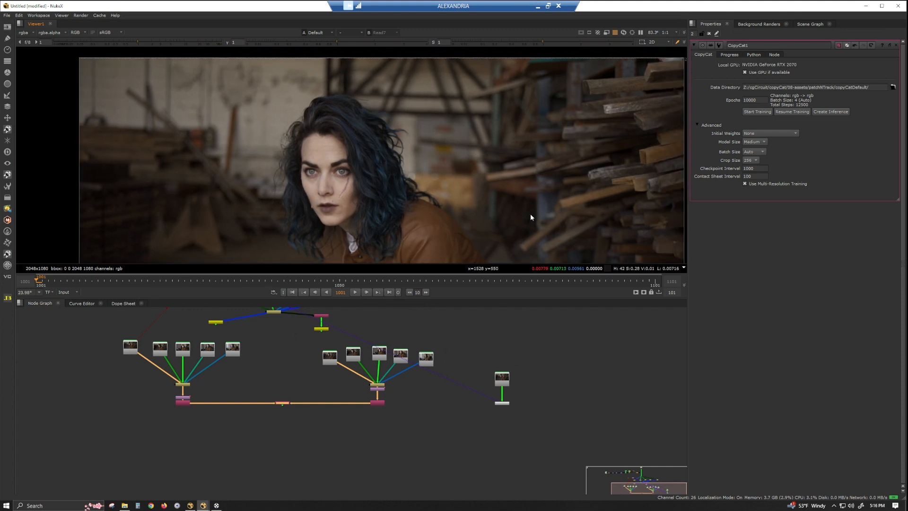
{"action": "middle_click_drag", "start_coordinate": [501, 198], "coordinate": [537, 188]}
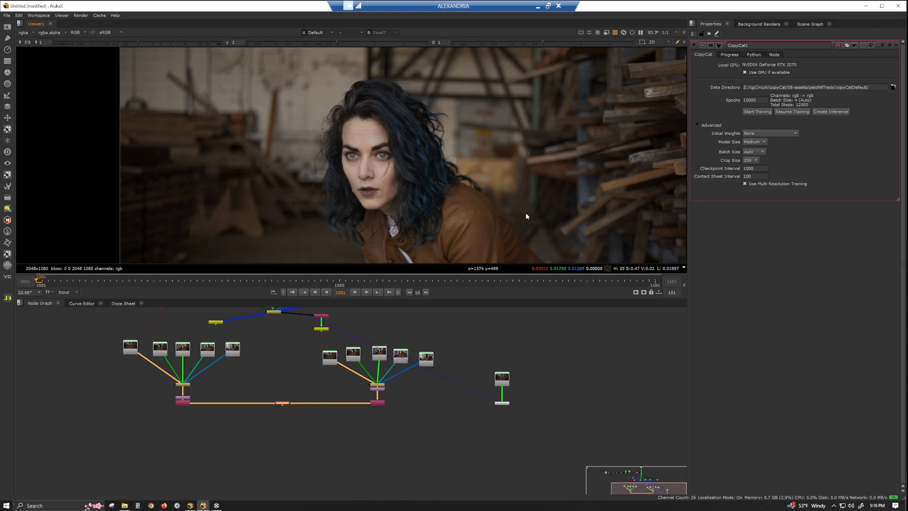
{"action": "scroll", "coordinate": [520, 223], "scroll_direction": "down", "scroll_amount": 3}
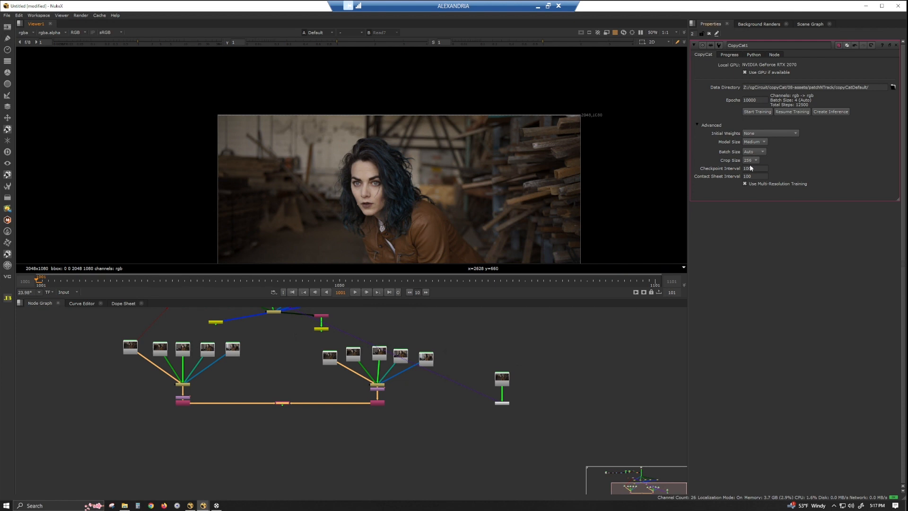
Set the CopyCat1 model size back to Large.
{"action": "left_click", "coordinate": [762, 142]}
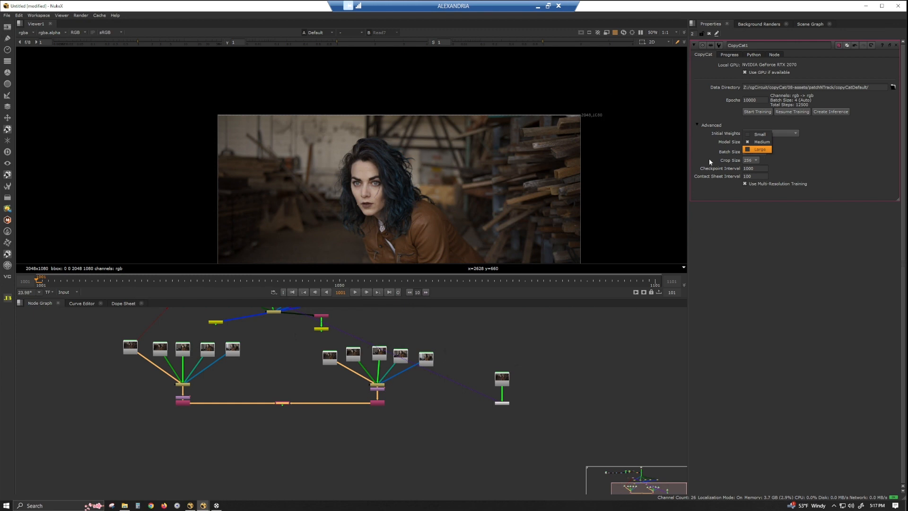
{"action": "left_click", "coordinate": [760, 143]}
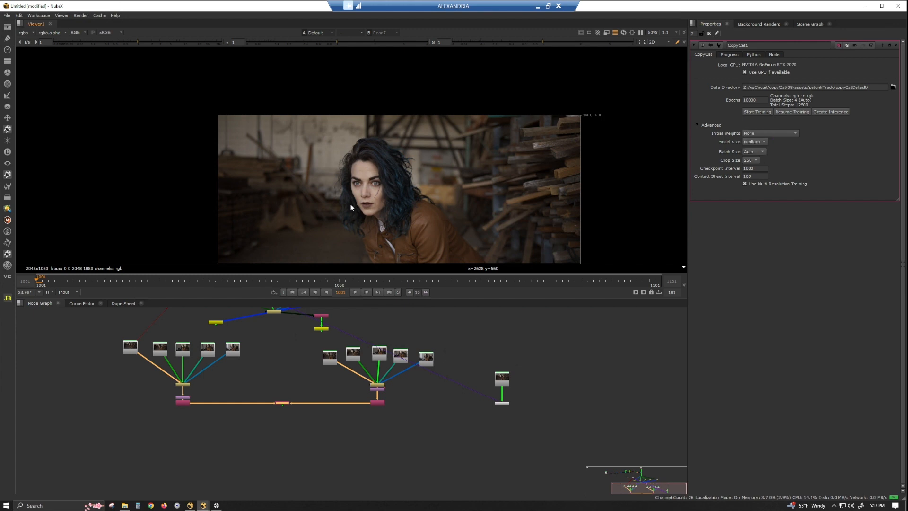
{"action": "scroll", "coordinate": [379, 203], "scroll_direction": "up", "scroll_amount": 3}
{"action": "scroll", "coordinate": [379, 203], "scroll_direction": "up", "scroll_amount": 3}
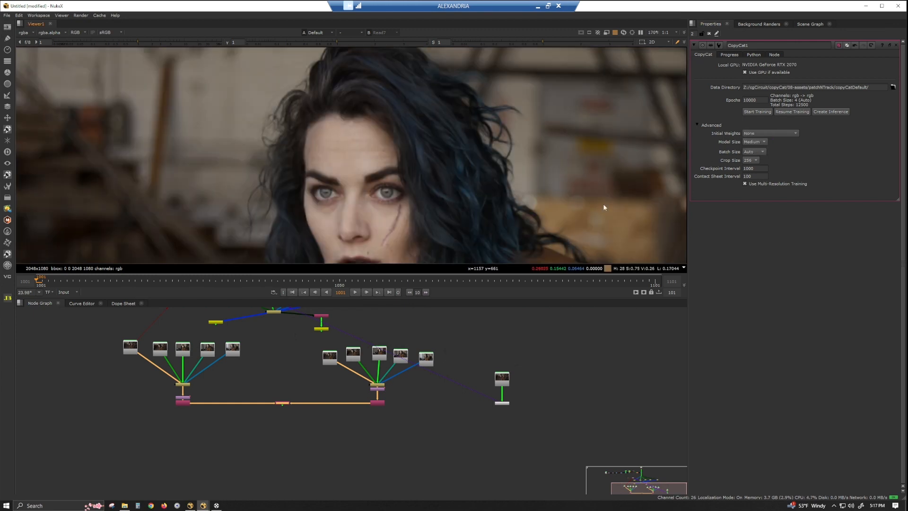
{"action": "left_click", "coordinate": [760, 150]}
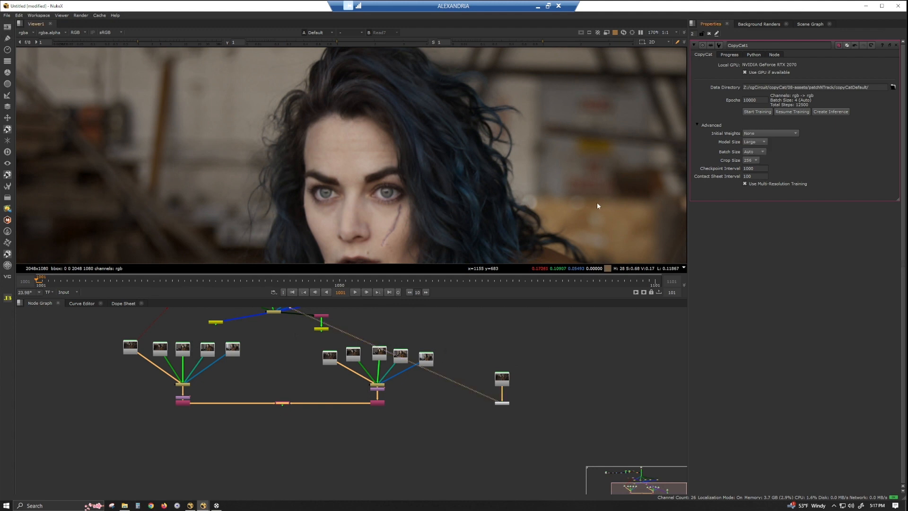
Set the CopyCat1 model size to Small.
{"action": "scroll", "coordinate": [558, 199], "scroll_direction": "down", "scroll_amount": 4}
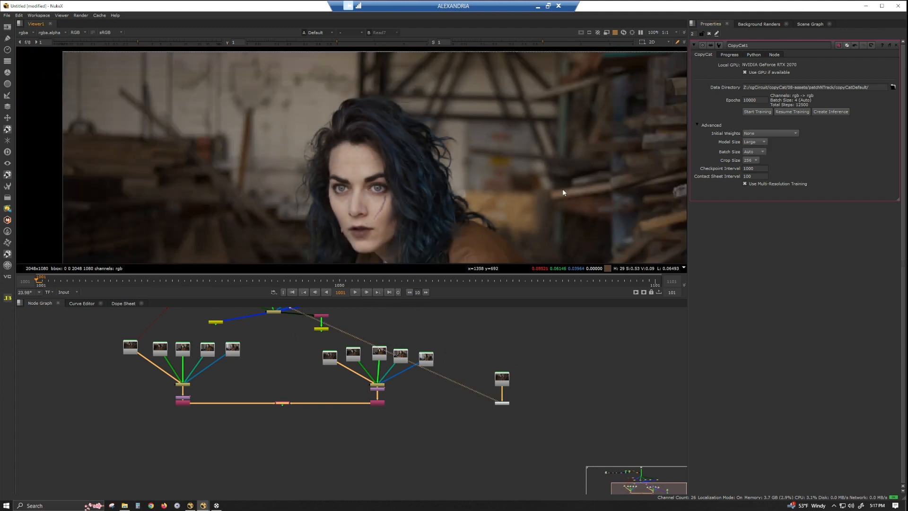
{"action": "scroll", "coordinate": [501, 186], "scroll_direction": "down", "scroll_amount": 1}
{"action": "middle_click_drag", "start_coordinate": [500, 205], "coordinate": [458, 163]}
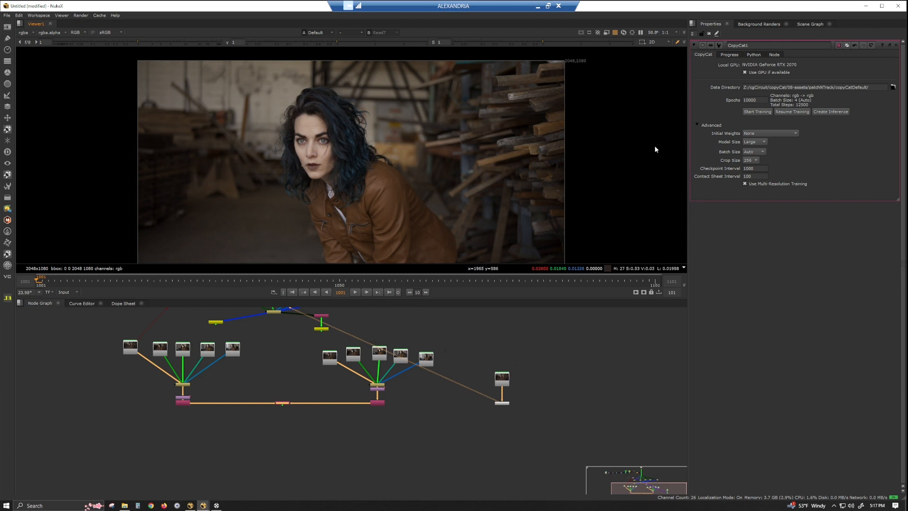
{"action": "left_click", "coordinate": [764, 142]}
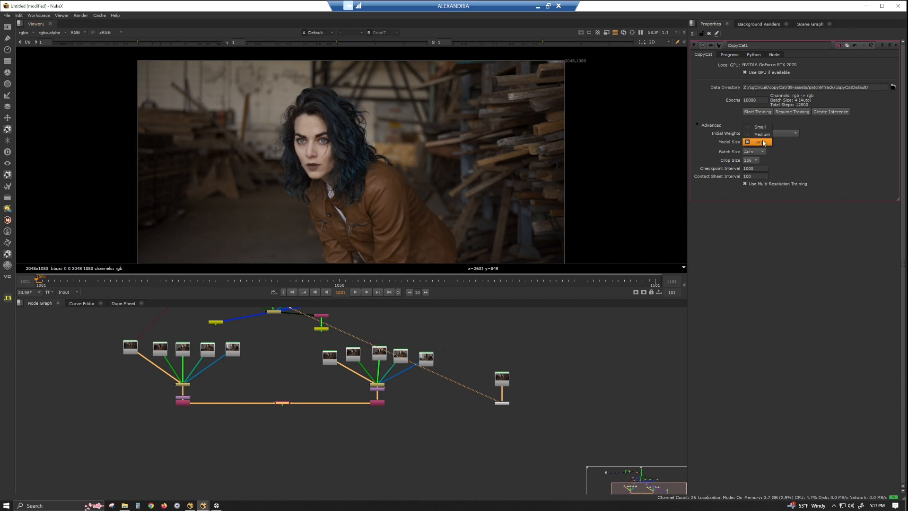
{"action": "left_click", "coordinate": [760, 127]}
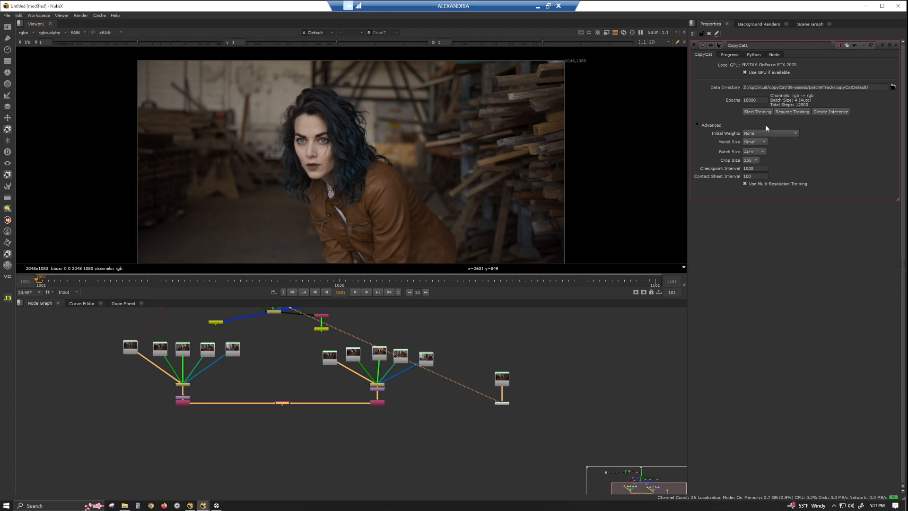
Try the Large model size on CopyCat1, and settle on Medium.
{"action": "left_click", "coordinate": [763, 142]}
{"action": "left_click", "coordinate": [765, 157]}
{"action": "left_click", "coordinate": [763, 142]}
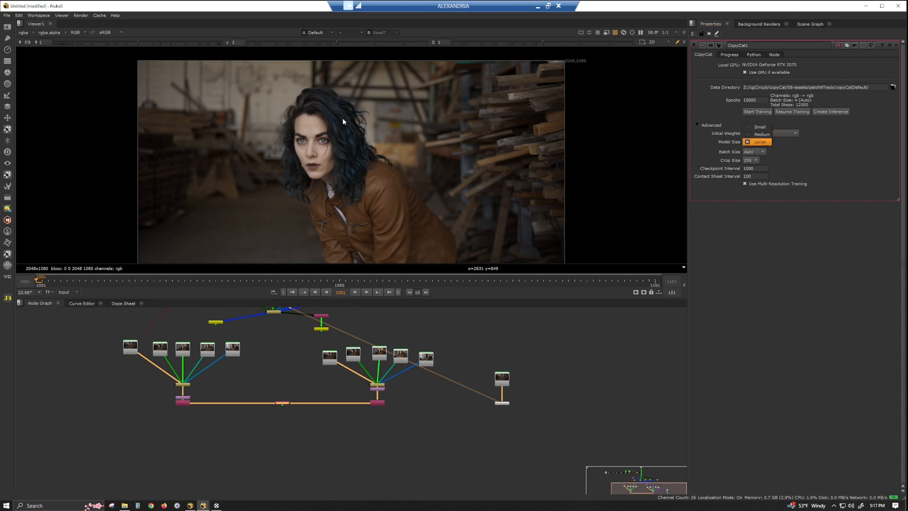
{"action": "left_click", "coordinate": [764, 135]}
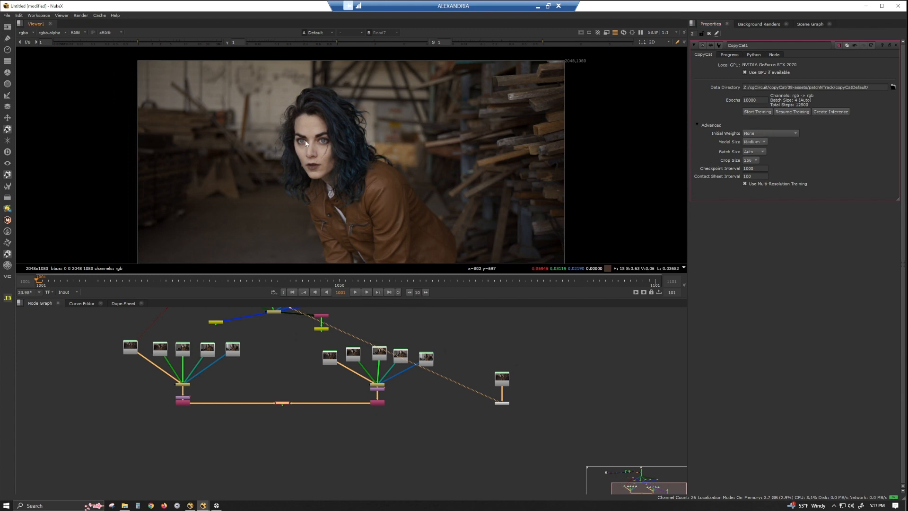
Switch the CopyCat1 model size to Small and restore it to Medium.
{"action": "scroll", "coordinate": [318, 145], "scroll_direction": "up", "scroll_amount": 3}
{"action": "left_click", "coordinate": [751, 142]}
{"action": "left_click", "coordinate": [758, 136]}
{"action": "left_click", "coordinate": [760, 142]}
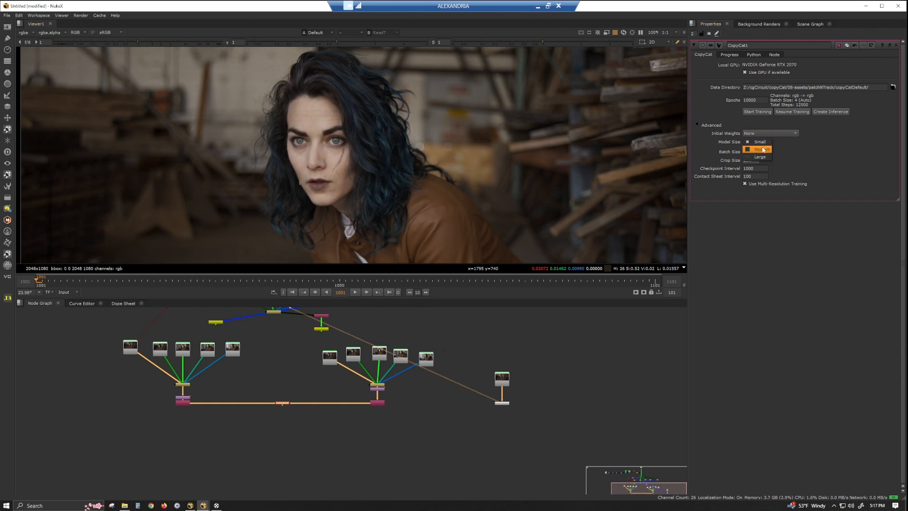
{"action": "left_click", "coordinate": [762, 149]}
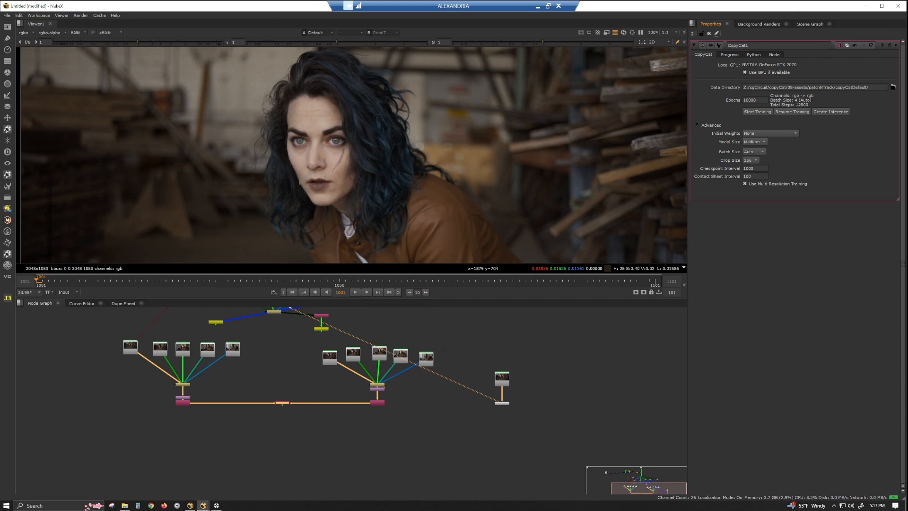
Change the CopyCat1 batch size mode to Manual and select the five painted-frame Read nodes on the GroundTruth side.
{"action": "left_click", "coordinate": [759, 152]}
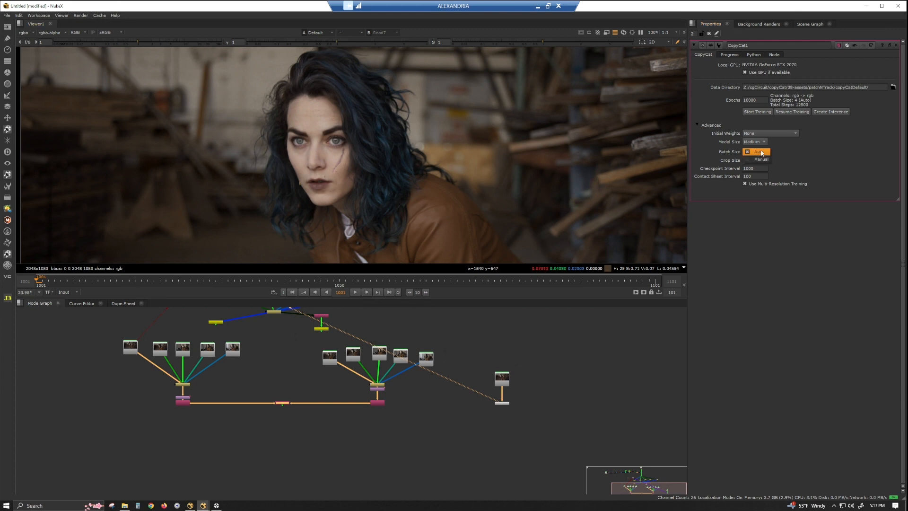
{"action": "left_click", "coordinate": [762, 159]}
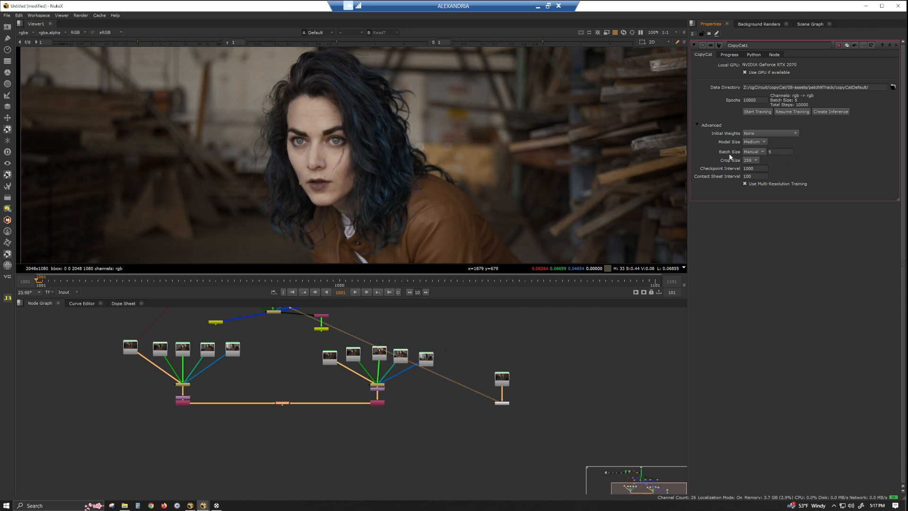
{"action": "middle_click_drag", "start_coordinate": [288, 361], "coordinate": [364, 390]}
{"action": "left_click_drag", "start_coordinate": [190, 364], "coordinate": [341, 399]}
{"action": "left_click", "coordinate": [336, 399]}
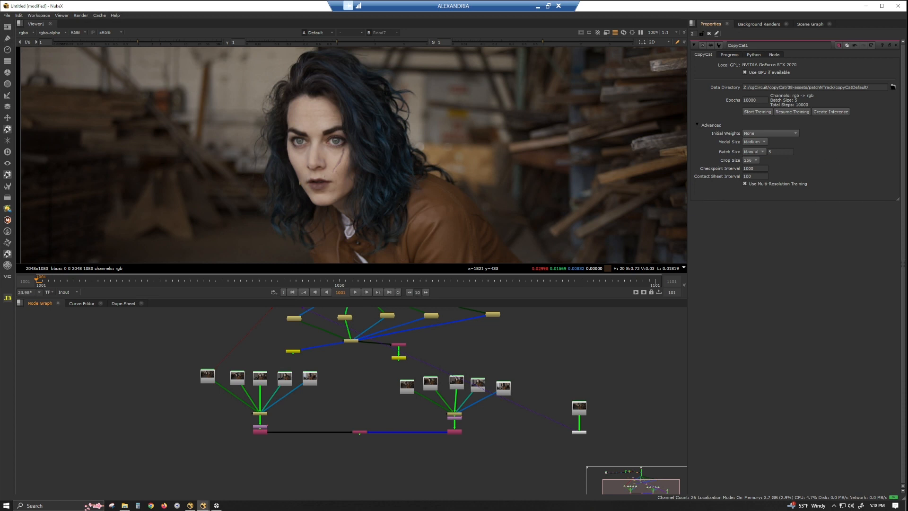
{"action": "left_click_drag", "start_coordinate": [173, 356], "coordinate": [331, 389]}
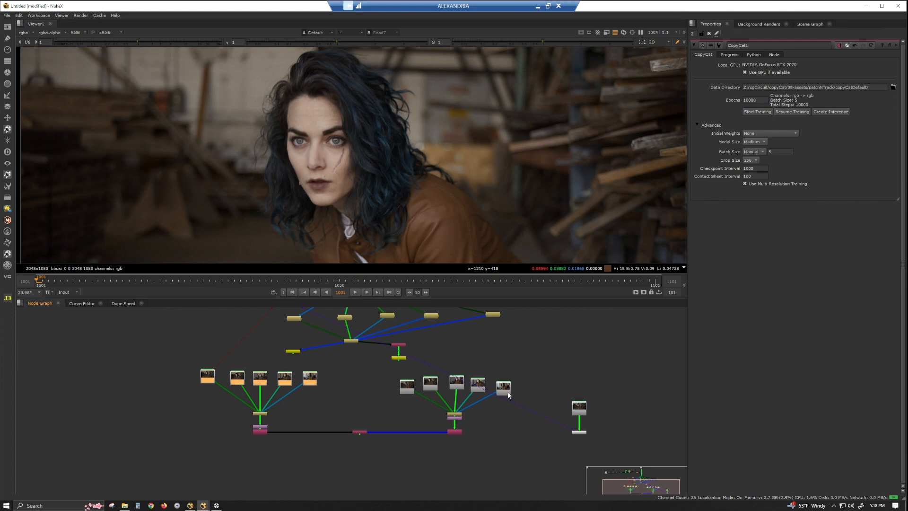
Raise the manual batch size to 6, and return the batch size mode to Auto.
{"action": "left_click_drag", "start_coordinate": [781, 151], "coordinate": [757, 152]}
{"action": "left_click", "coordinate": [755, 152]}
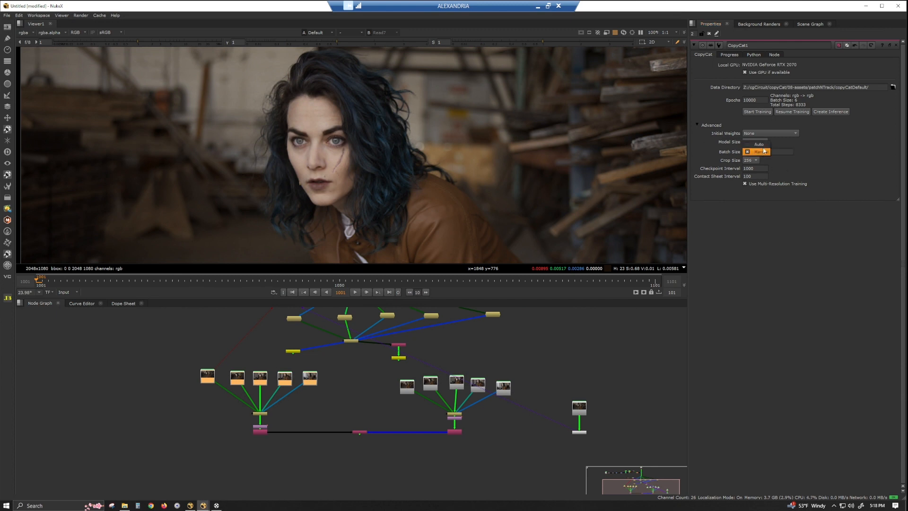
{"action": "left_click", "coordinate": [762, 144]}
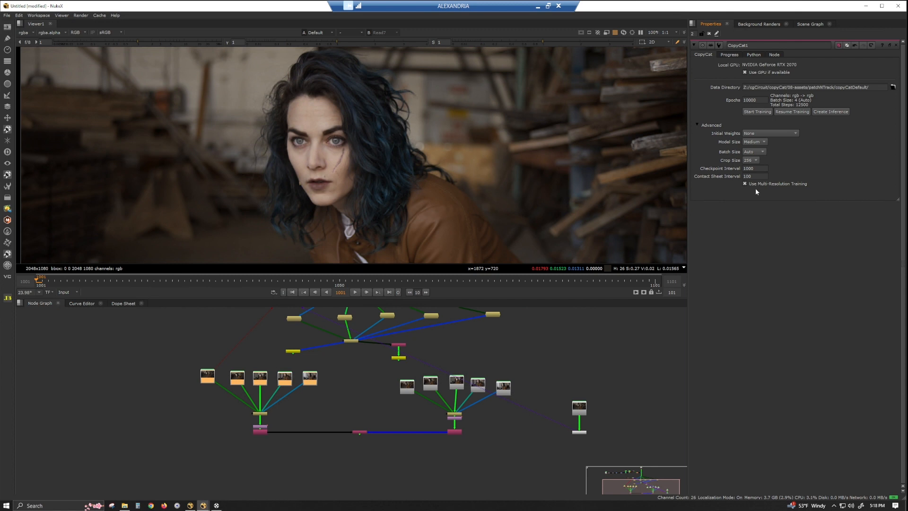
Switch the CopyCat1 batch size to Manual once more and back to Auto.
{"action": "left_click_drag", "start_coordinate": [342, 365], "coordinate": [175, 385]}
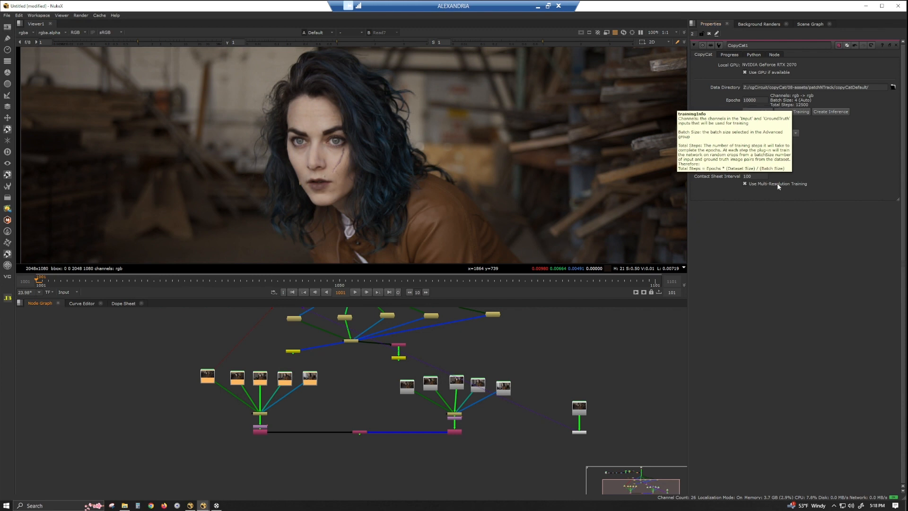
{"action": "left_click", "coordinate": [760, 151]}
{"action": "left_click", "coordinate": [762, 160]}
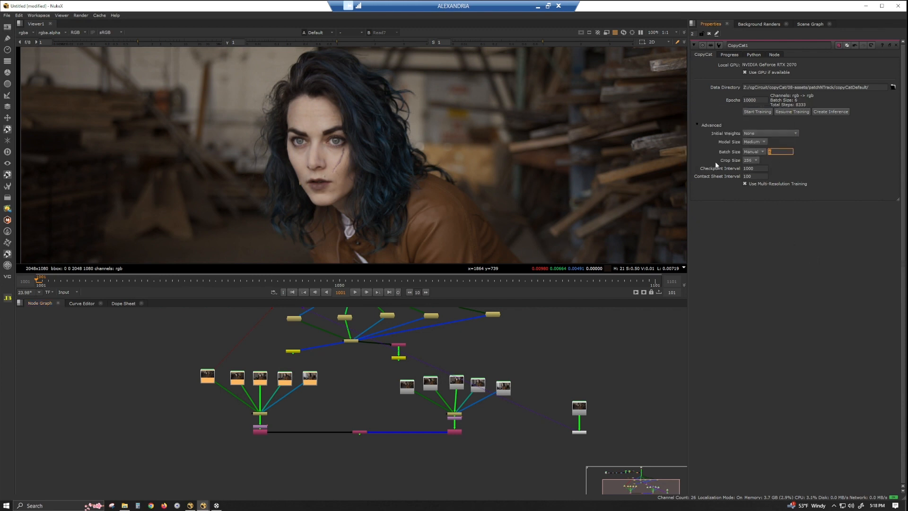
{"action": "left_click", "coordinate": [763, 152]}
{"action": "left_click", "coordinate": [756, 143]}
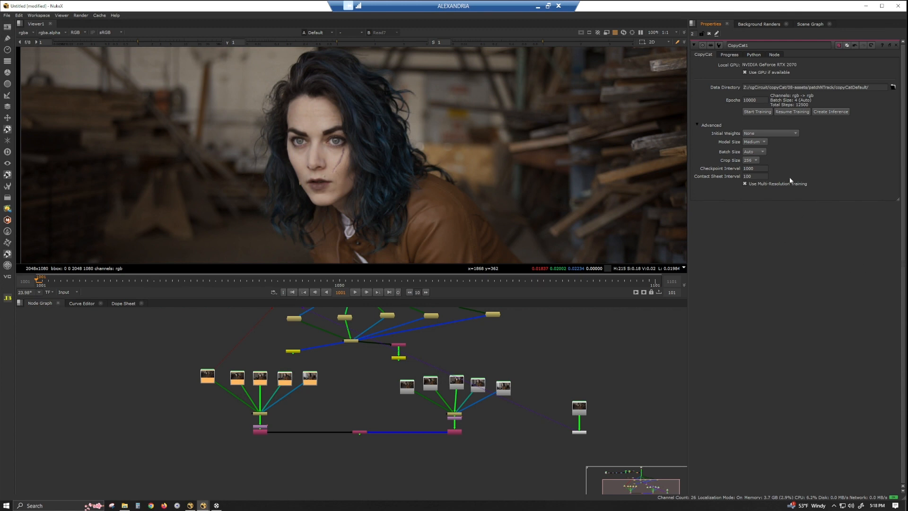
Review CopyCat1's Crop Size choices and outline several sample crop areas across the full frame in the viewer.
{"action": "left_click", "coordinate": [752, 160]}
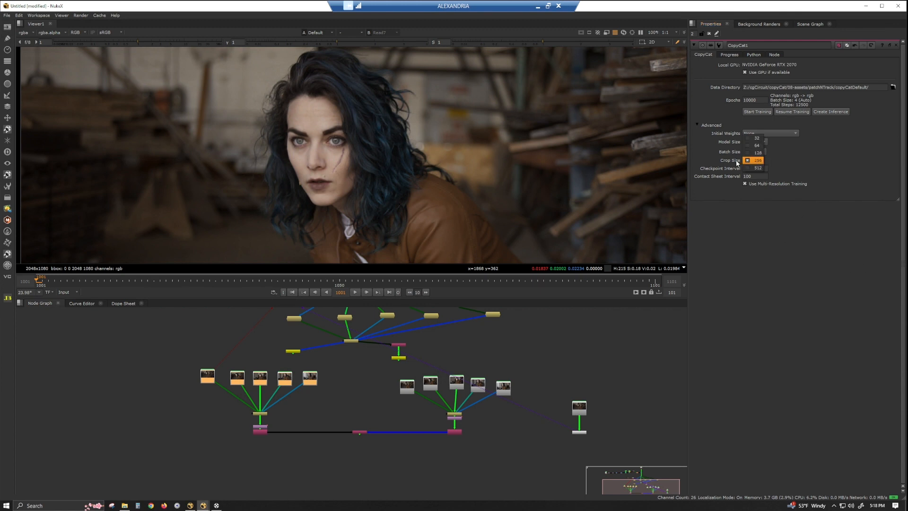
{"action": "left_click", "coordinate": [495, 190]}
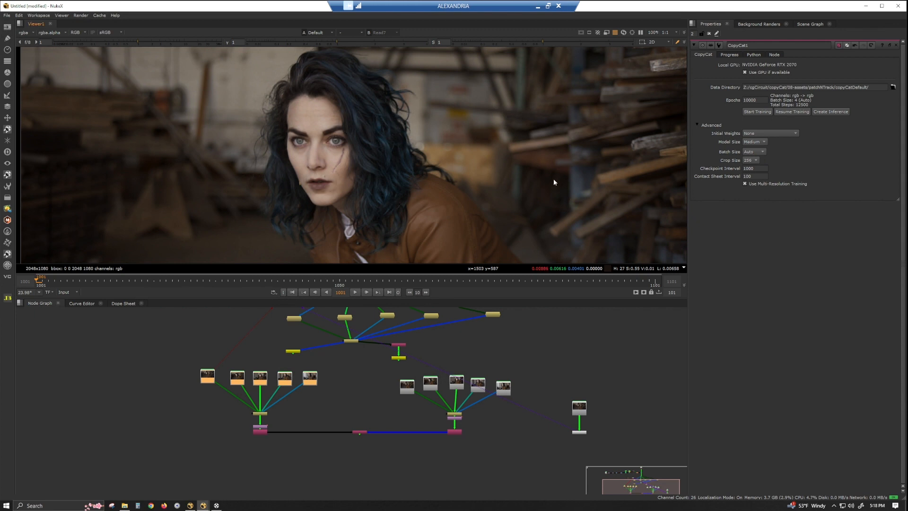
{"action": "middle_click_drag", "start_coordinate": [463, 173], "coordinate": [432, 149]}
{"action": "scroll", "coordinate": [378, 165], "scroll_direction": "down", "scroll_amount": 3}
{"action": "scroll", "coordinate": [433, 149], "scroll_direction": "down", "scroll_amount": 2}
{"action": "mouse_move", "coordinate": [260, 157]}
{"action": "left_mouse_down"}
{"action": "mouse_move", "coordinate": [279, 199]}
{"action": "mouse_move", "coordinate": [313, 196]}
{"action": "left_mouse_up"}
{"action": "mouse_move", "coordinate": [283, 133]}
{"action": "left_mouse_down"}
{"action": "mouse_move", "coordinate": [296, 164]}
{"action": "mouse_move", "coordinate": [325, 172]}
{"action": "left_mouse_up"}
{"action": "left_click_drag", "start_coordinate": [347, 125], "coordinate": [379, 162]}
{"action": "left_click_drag", "start_coordinate": [465, 102], "coordinate": [496, 144]}
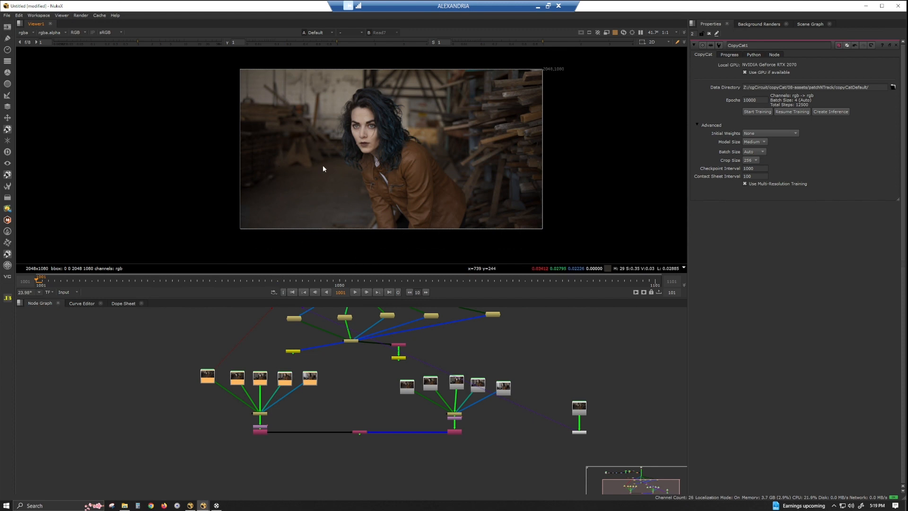
{"action": "left_click_drag", "start_coordinate": [248, 140], "coordinate": [289, 173]}
{"action": "left_click_drag", "start_coordinate": [314, 144], "coordinate": [360, 190]}
{"action": "left_click_drag", "start_coordinate": [361, 132], "coordinate": [418, 175]}
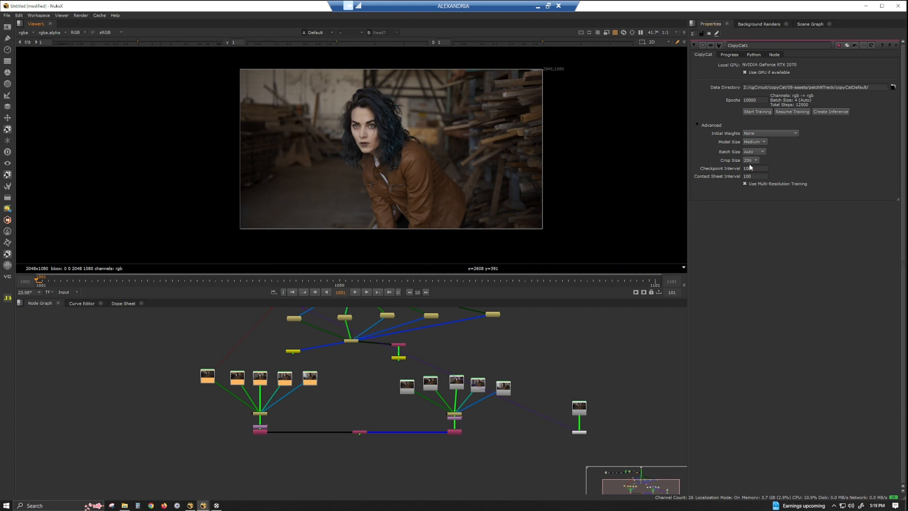
{"action": "left_click_drag", "start_coordinate": [439, 100], "coordinate": [486, 159]}
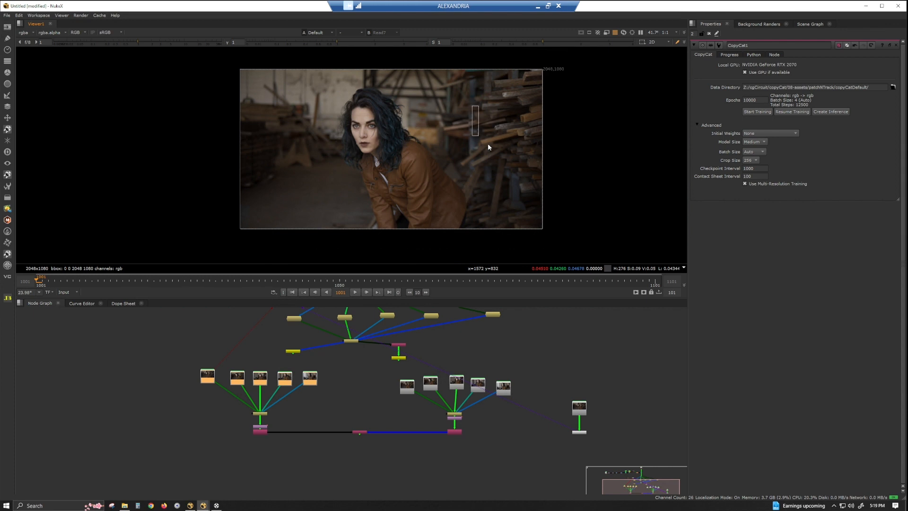
View the Crop1 output with its properties open and examine the dimensions of the cropped painted frame.
{"action": "scroll", "coordinate": [278, 419], "scroll_direction": "up", "scroll_amount": 5}
{"action": "scroll", "coordinate": [278, 418], "scroll_direction": "up", "scroll_amount": 2}
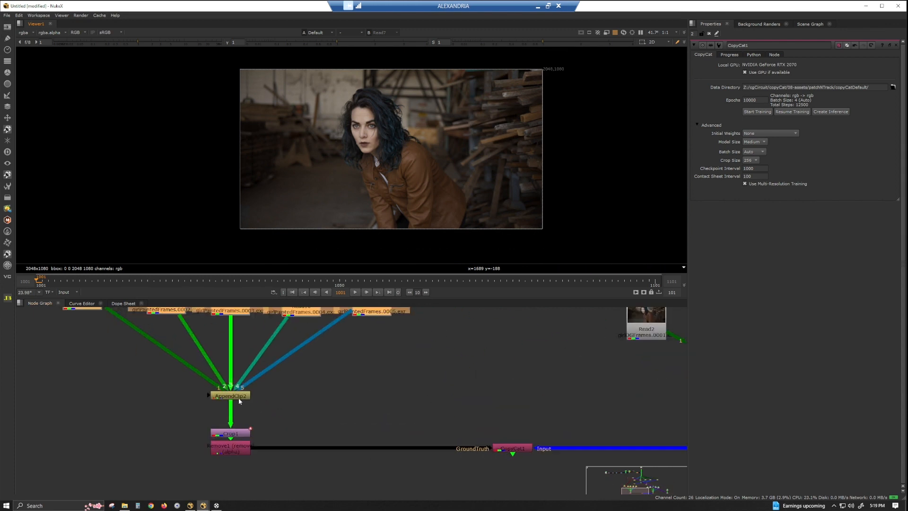
{"action": "double_click", "coordinate": [242, 434]}
{"action": "key", "text": "1"}
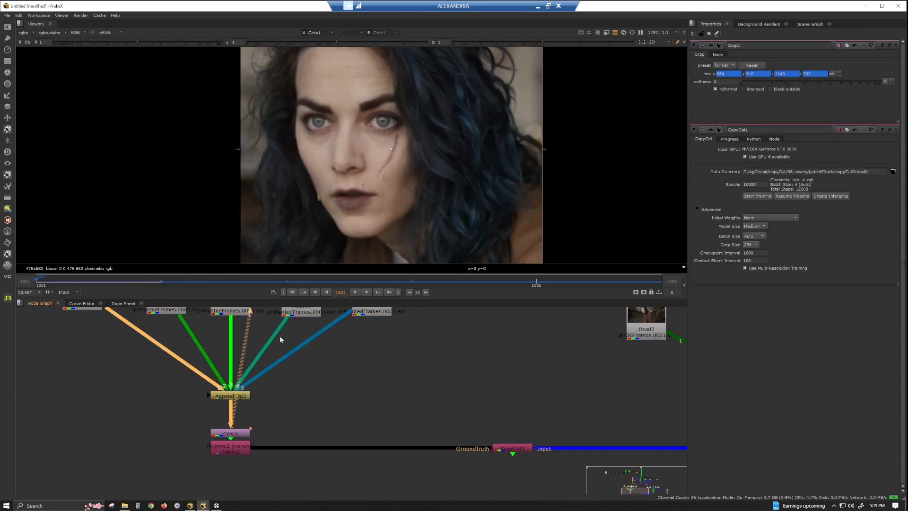
{"action": "scroll", "coordinate": [520, 158], "scroll_direction": "down", "scroll_amount": 10}
{"action": "key", "text": "f"}
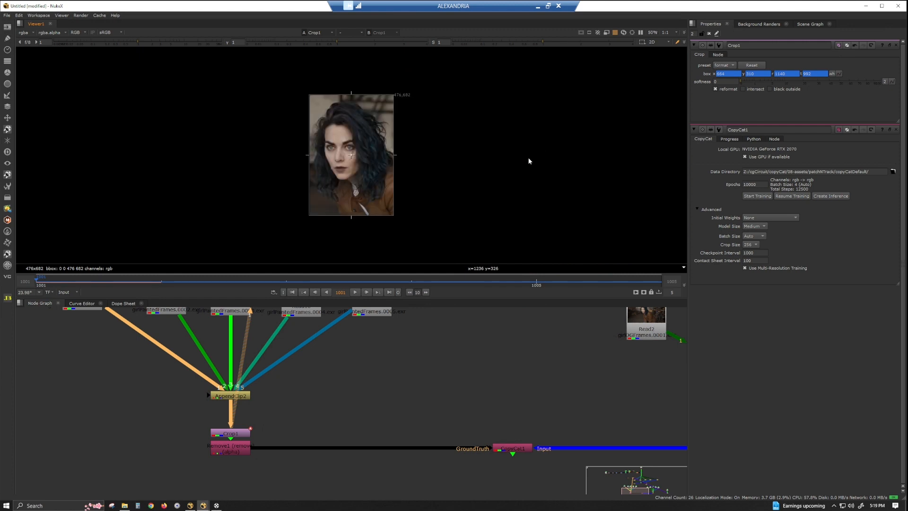
{"action": "middle_click_drag", "start_coordinate": [431, 100], "coordinate": [476, 150]}
{"action": "scroll", "coordinate": [476, 150], "scroll_direction": "up", "scroll_amount": 6}
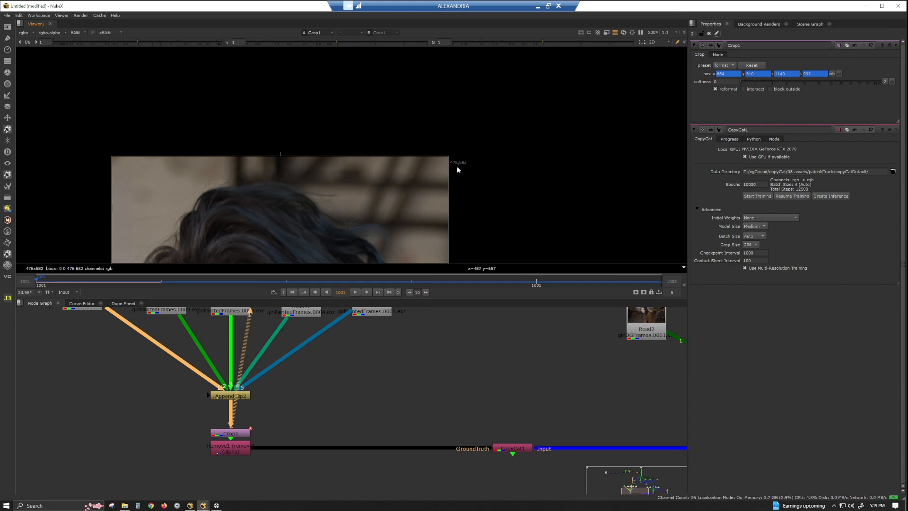
{"action": "scroll", "coordinate": [370, 178], "scroll_direction": "down", "scroll_amount": 6}
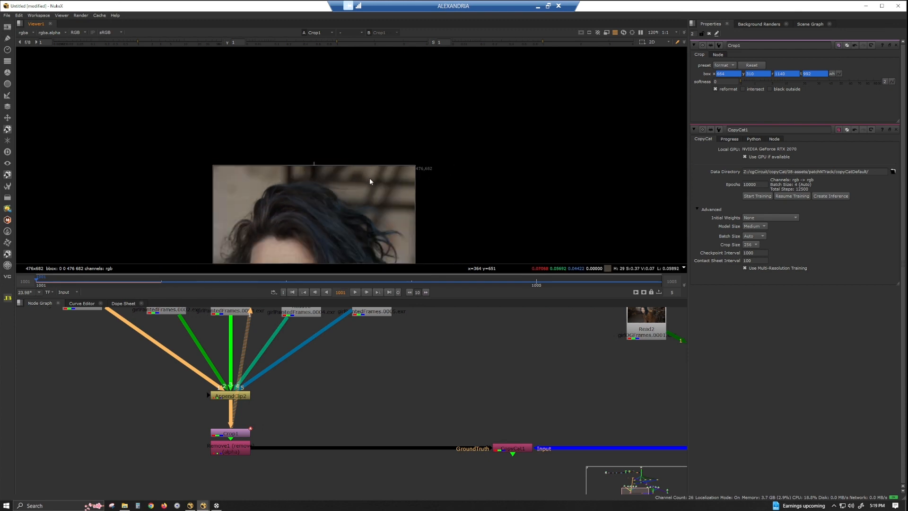
Add a second Crop node fed by AppendClip2, show it in the viewer and close the Crop1 properties.
{"action": "key", "text": "Tab"}
{"action": "type", "text": "crop"}
{"action": "key", "text": "Return"}
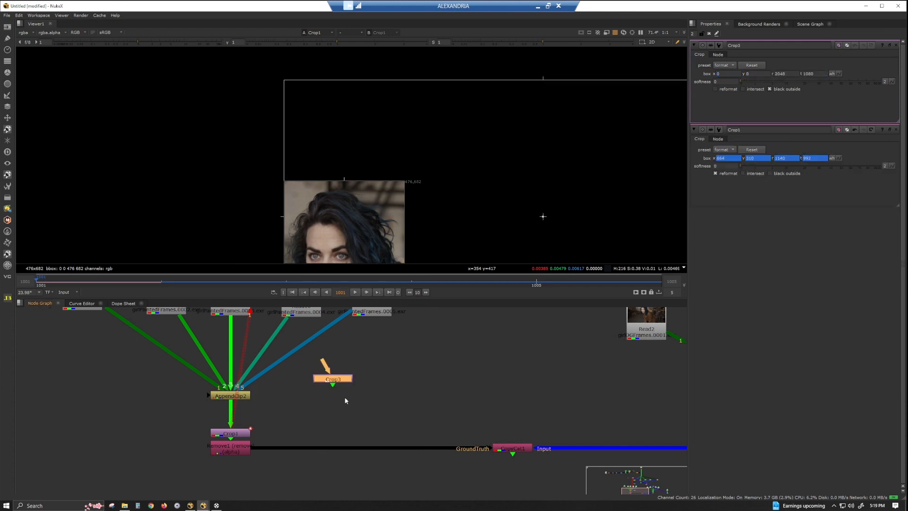
{"action": "left_click_drag", "start_coordinate": [324, 365], "coordinate": [230, 395]}
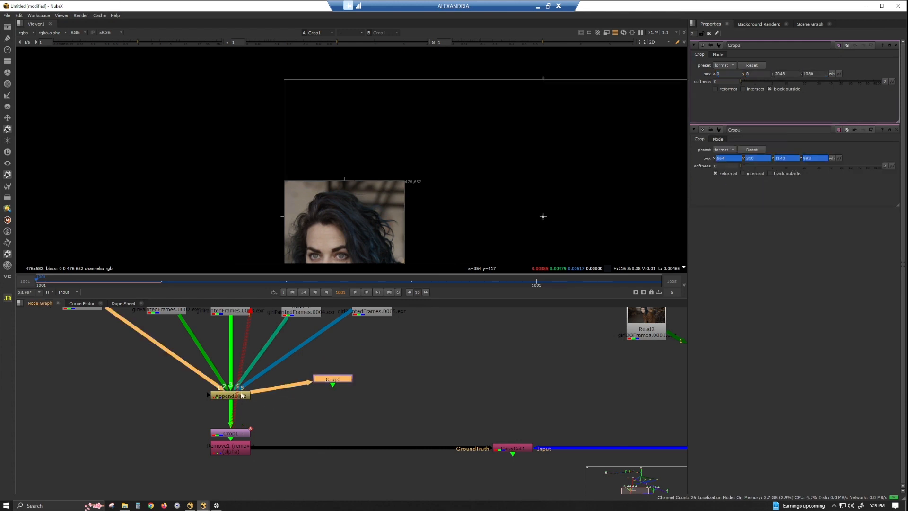
{"action": "key", "text": "1"}
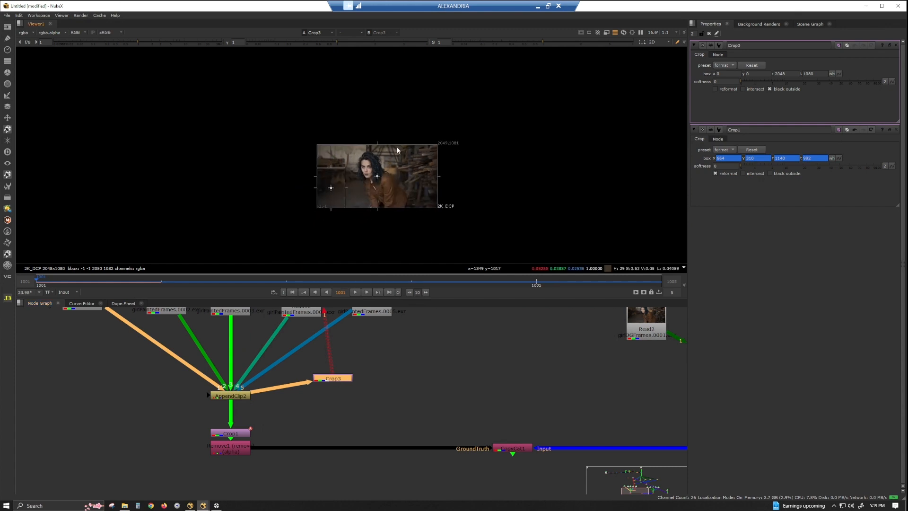
{"action": "left_click", "coordinate": [897, 130]}
Shrink the Crop3 box around the eye and scar to about 193 by 256 pixels, with reformat on and black outside off.
{"action": "left_click_drag", "start_coordinate": [317, 205], "coordinate": [365, 174]}
{"action": "left_click_drag", "start_coordinate": [438, 142], "coordinate": [369, 168]}
{"action": "scroll", "coordinate": [369, 168], "scroll_direction": "up", "scroll_amount": 6}
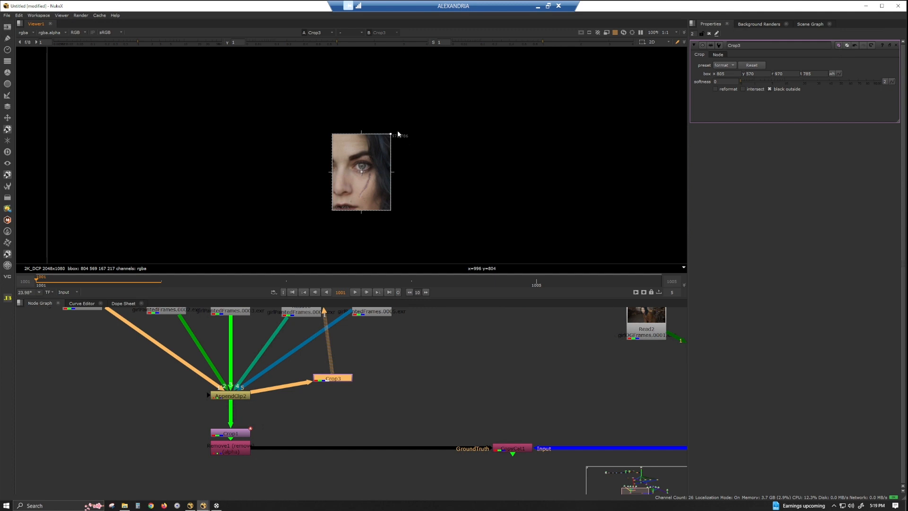
{"action": "mouse_move", "coordinate": [390, 133]}
{"action": "left_mouse_down"}
{"action": "mouse_move", "coordinate": [414, 116]}
{"action": "mouse_move", "coordinate": [405, 110]}
{"action": "mouse_move", "coordinate": [401, 120]}
{"action": "left_mouse_up"}
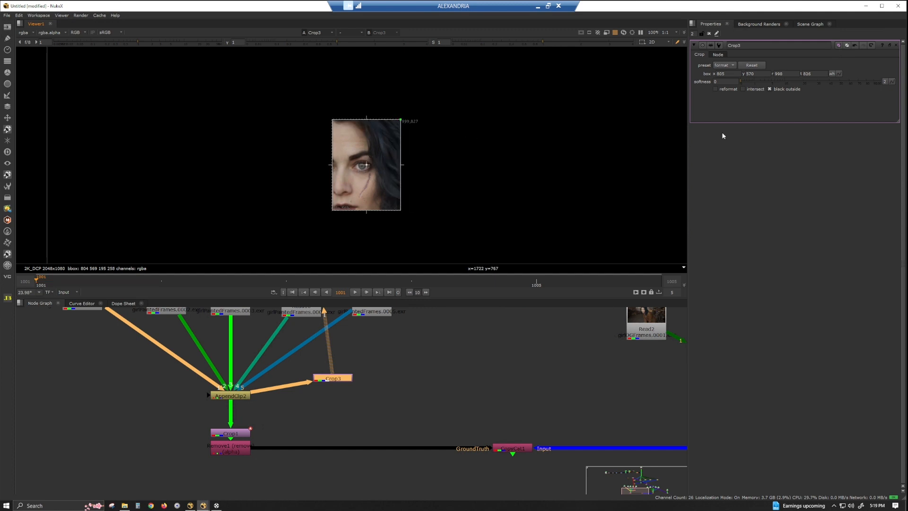
{"action": "left_click", "coordinate": [717, 89]}
{"action": "scroll", "coordinate": [445, 184], "scroll_direction": "down", "scroll_amount": 4}
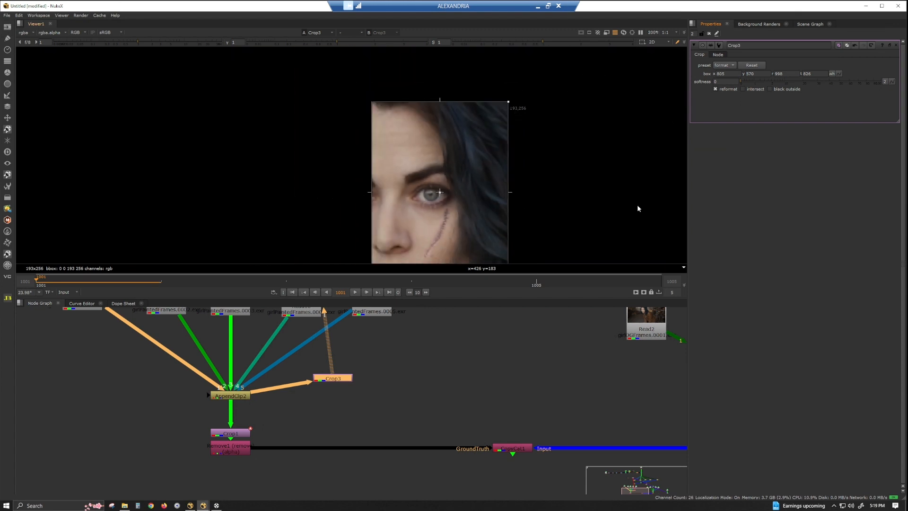
Open CopyCat1's properties and compare Crop Size 128 against the cropped scar area, switching between 128 and 256 and ending on 256.
{"action": "double_click", "coordinate": [503, 452]}
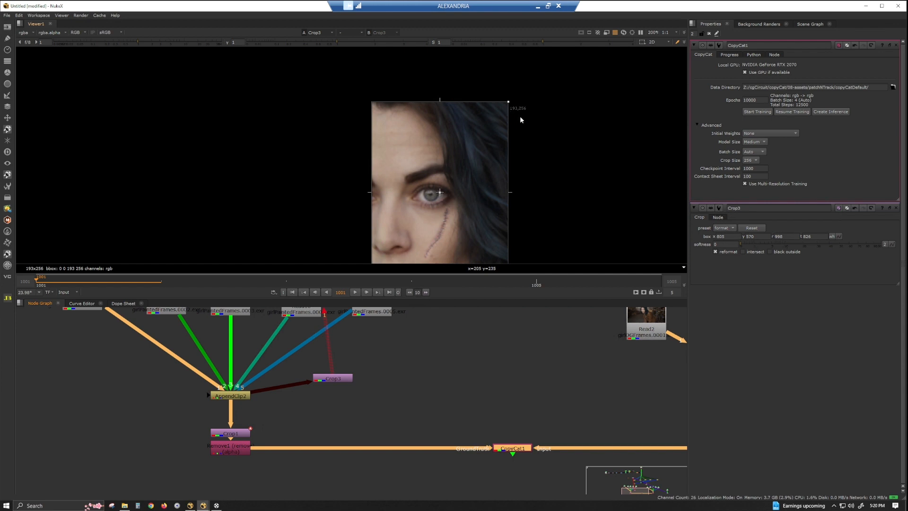
{"action": "left_click", "coordinate": [751, 161]}
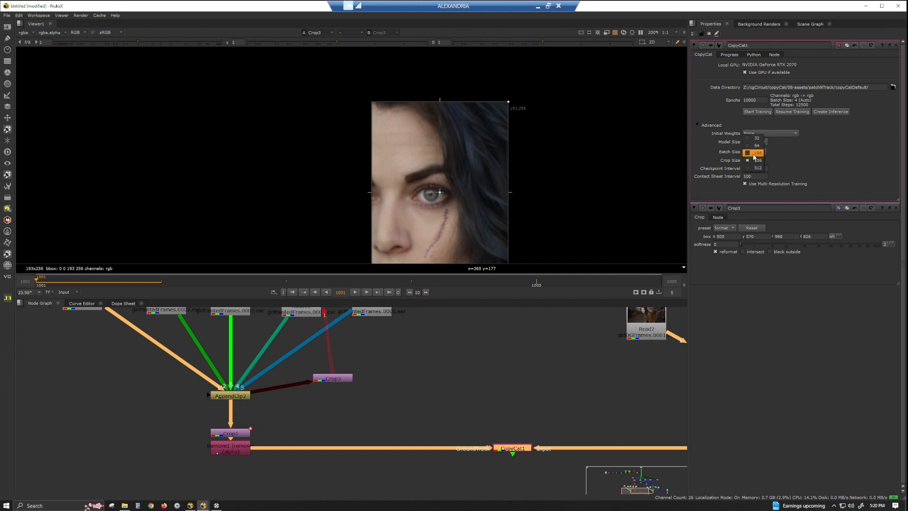
{"action": "left_click", "coordinate": [757, 152]}
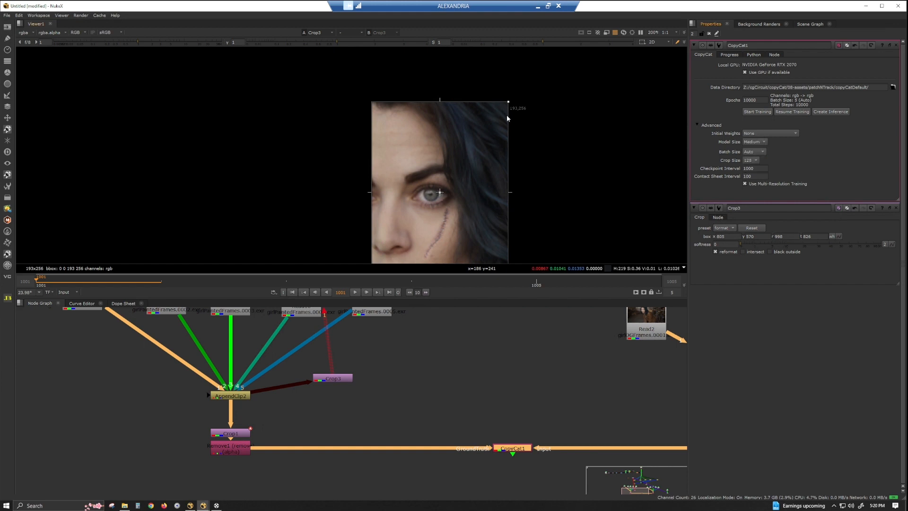
{"action": "left_click", "coordinate": [754, 161]}
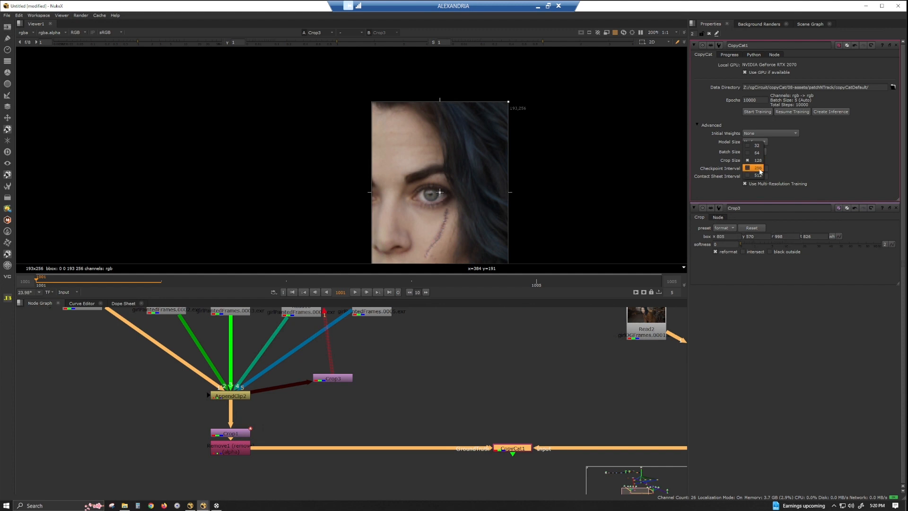
{"action": "left_click", "coordinate": [756, 168]}
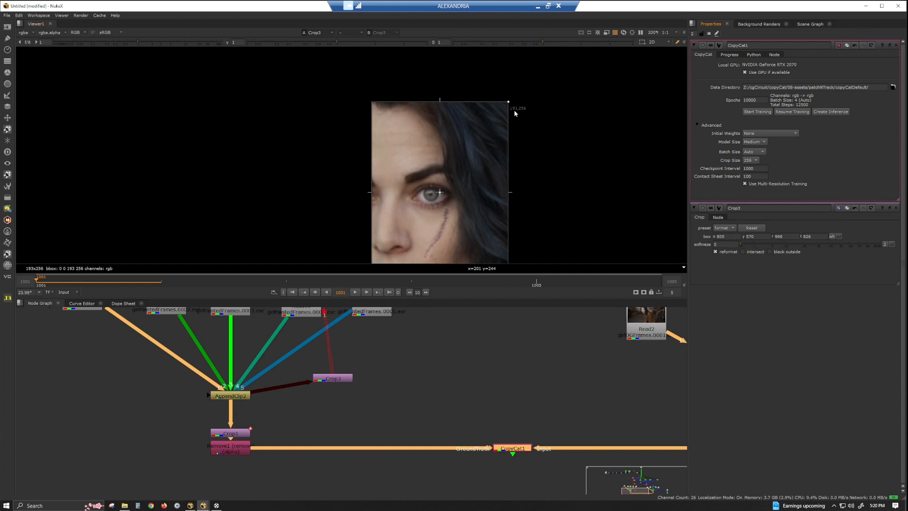
{"action": "left_click", "coordinate": [757, 160]}
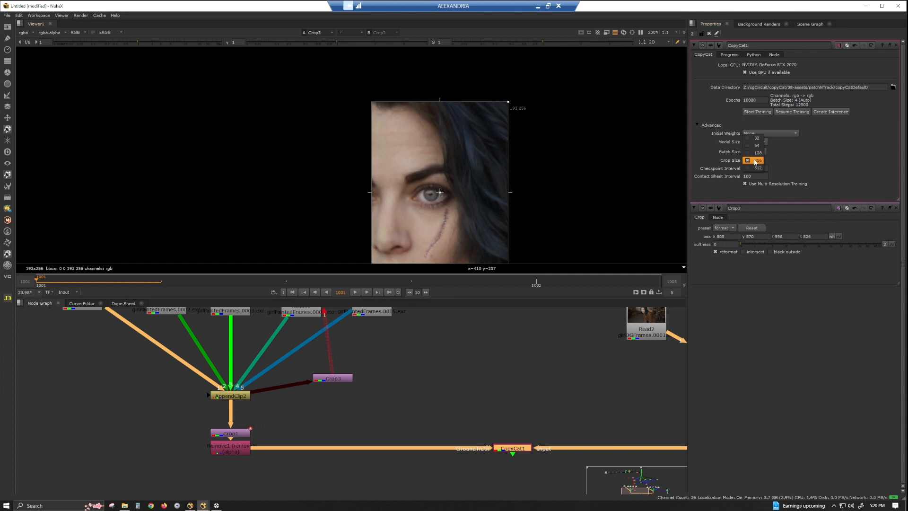
{"action": "left_click", "coordinate": [754, 149]}
{"action": "scroll", "coordinate": [563, 162], "scroll_direction": "down", "scroll_amount": 6}
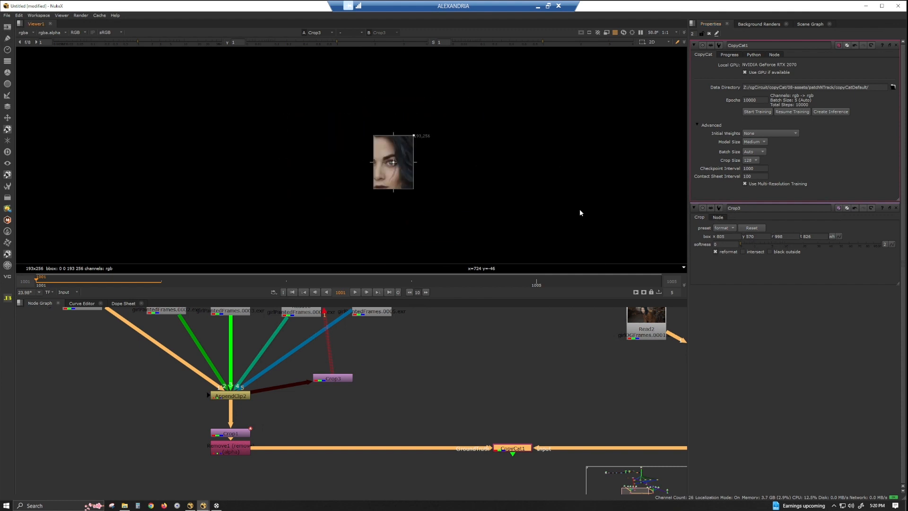
{"action": "left_click", "coordinate": [750, 161]}
{"action": "left_click", "coordinate": [752, 168]}
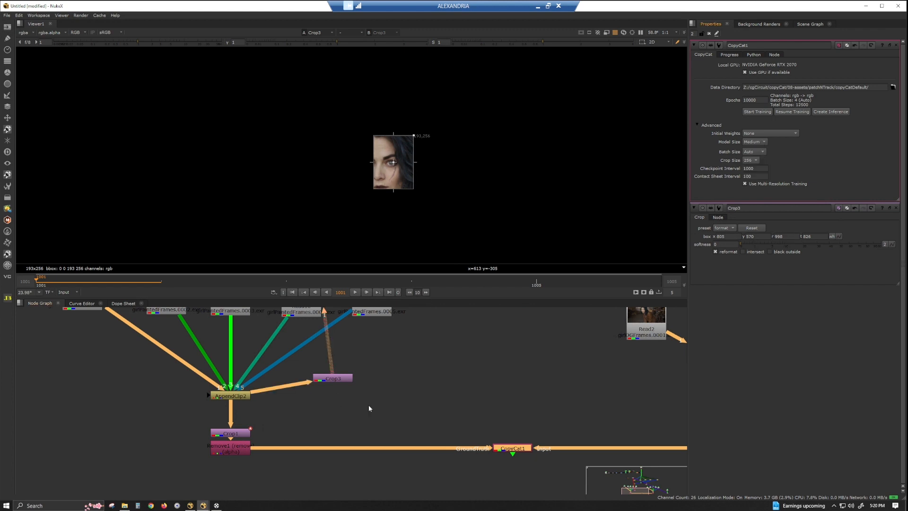
Delete the Crop3 node and show AppendClip2's full frame in the viewer.
{"action": "key", "text": "Delete"}
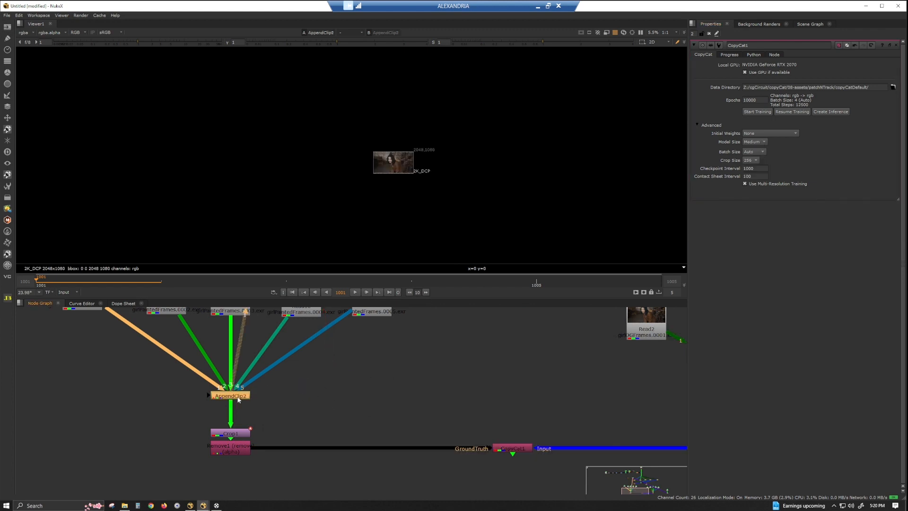
{"action": "scroll", "coordinate": [416, 196], "scroll_direction": "up", "scroll_amount": 6}
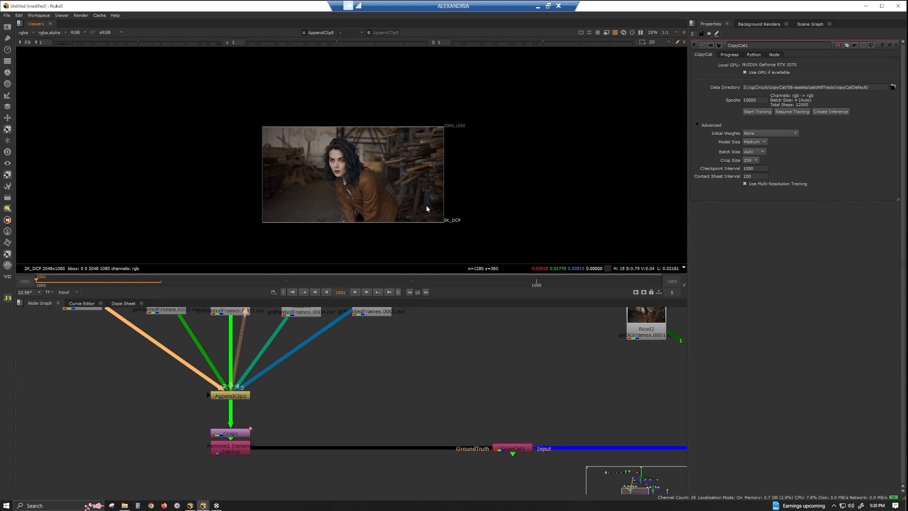
Try Crop Size 512 on CopyCat1, return it to 256 and look over the available crop size choices.
{"action": "left_click", "coordinate": [751, 160]}
{"action": "left_click", "coordinate": [751, 166]}
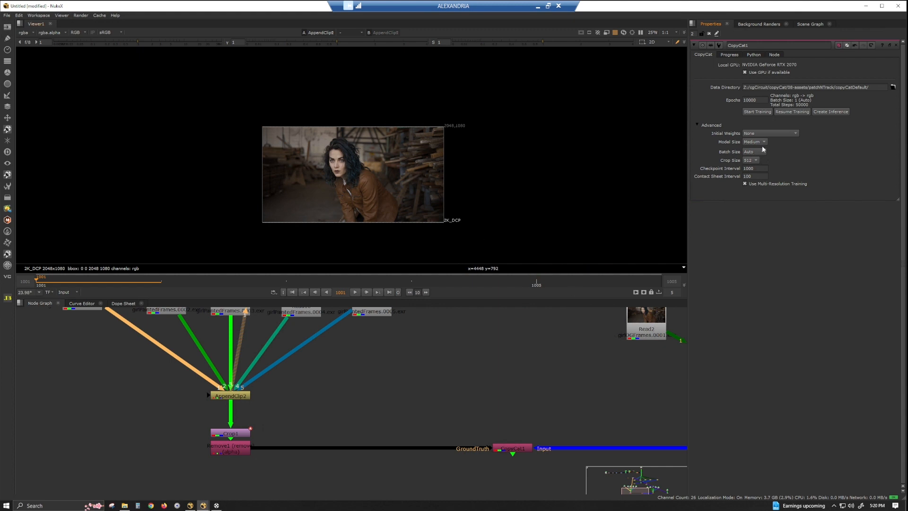
{"action": "left_click", "coordinate": [752, 160]}
{"action": "left_click", "coordinate": [756, 154]}
{"action": "left_click", "coordinate": [754, 160]}
{"action": "left_click", "coordinate": [847, 178]}
{"action": "left_click", "coordinate": [751, 160]}
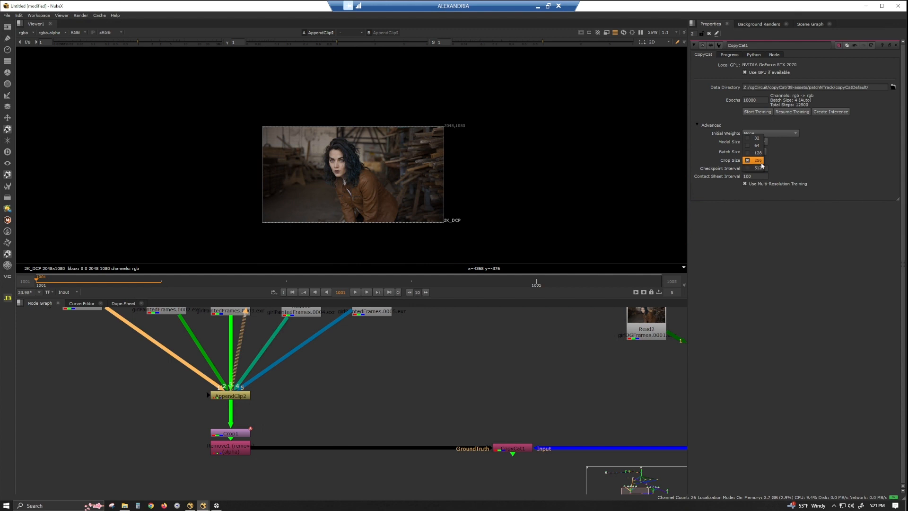
{"action": "left_click", "coordinate": [813, 161]}
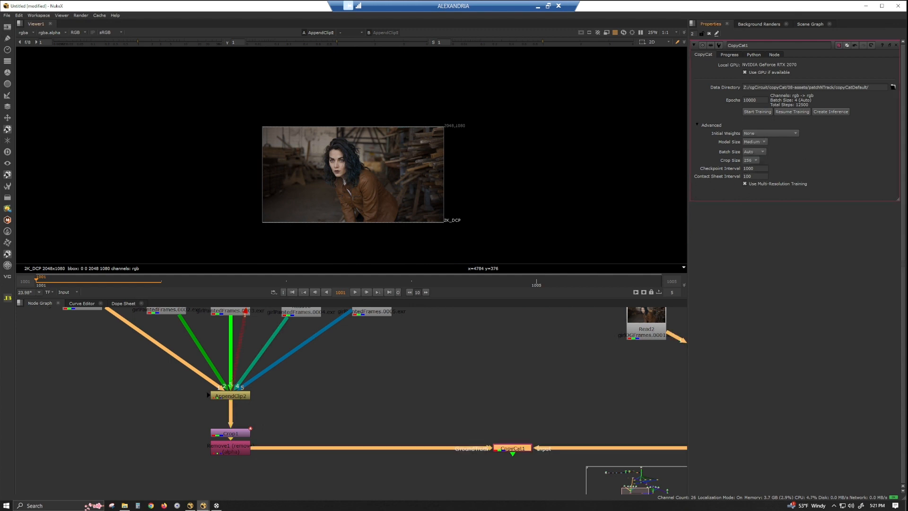
Point out CopyCat1's Contact Sheet and Checkpoint Intervals, switch to File Explorer and sort the copyCat02 training files by name.
{"action": "double_click", "coordinate": [754, 176]}
{"action": "key", "text": "shift+Tab"}
{"action": "left_click", "coordinate": [125, 505]}
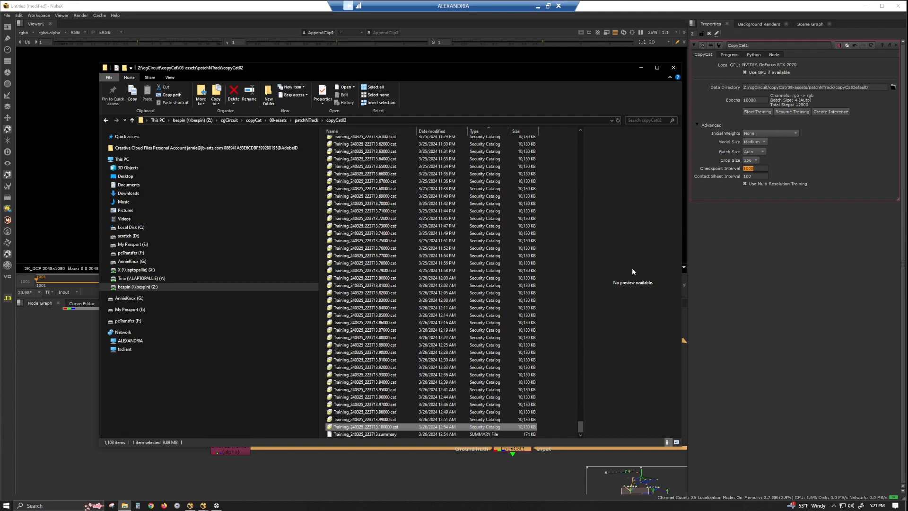
{"action": "left_click_drag", "start_coordinate": [581, 426], "coordinate": [454, 104]}
{"action": "scroll", "coordinate": [416, 164], "scroll_direction": "up", "scroll_amount": 4}
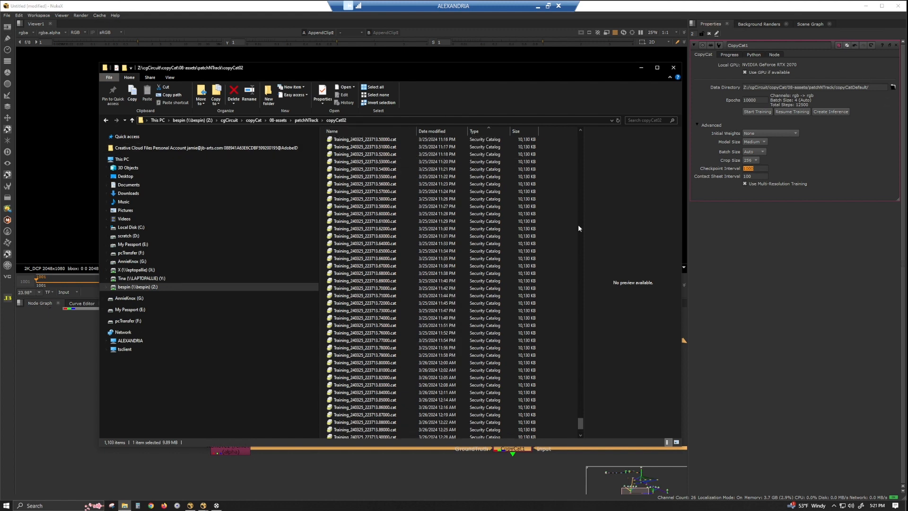
{"action": "left_click_drag", "start_coordinate": [582, 424], "coordinate": [581, 138]}
{"action": "left_click", "coordinate": [360, 131]}
{"action": "left_click_drag", "start_coordinate": [581, 420], "coordinate": [591, 128]}
{"action": "left_click", "coordinate": [440, 164]}
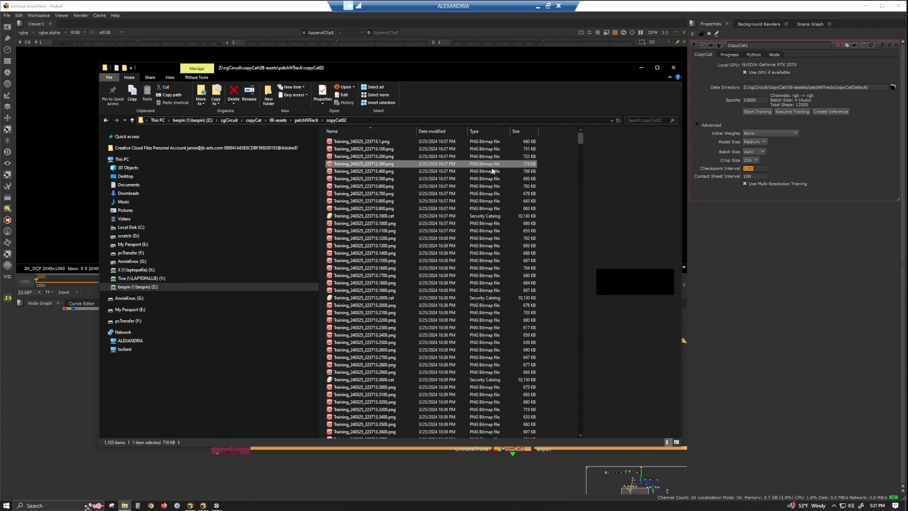
Select the contact sheet PNGs numbered 100 to 900 and view Training_240325_223713.500.png in XnView MP.
{"action": "left_click", "coordinate": [390, 209]}
{"action": "left_click", "coordinate": [380, 150], "text": "shift"}
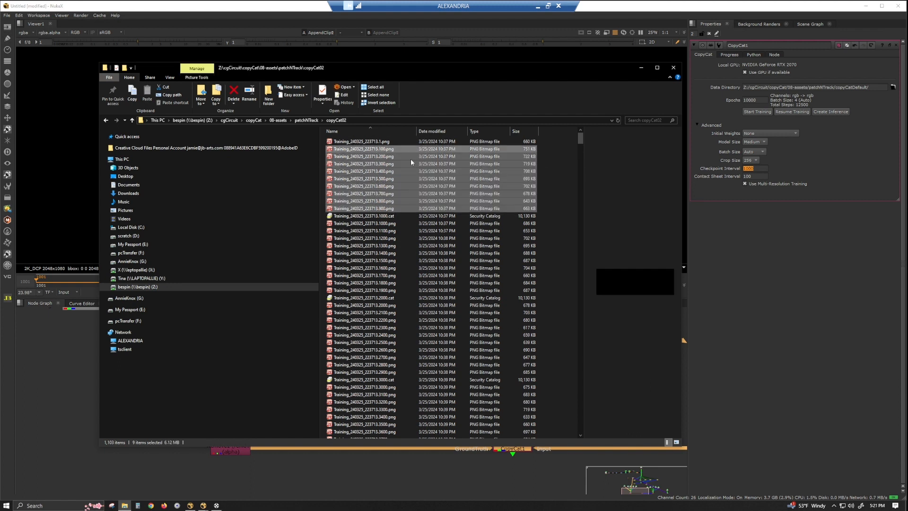
{"action": "left_click", "coordinate": [378, 180]}
{"action": "double_click", "coordinate": [331, 180]}
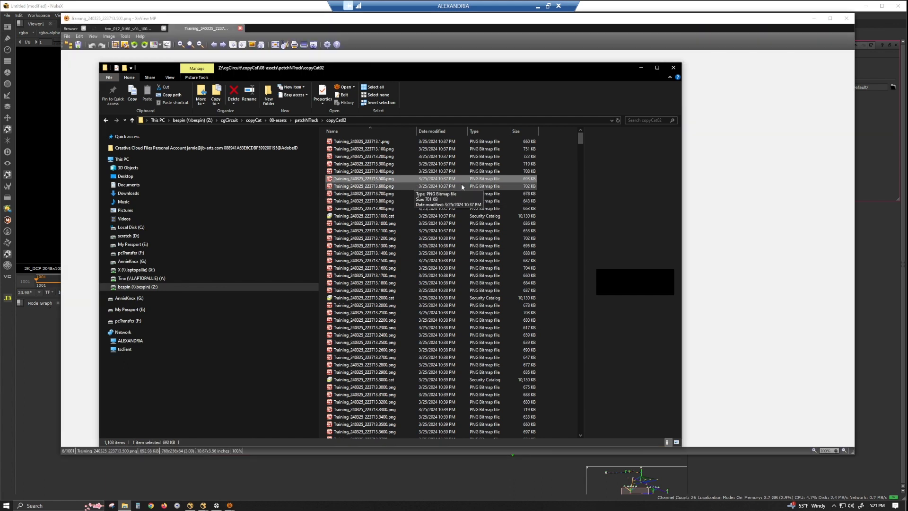
{"action": "left_click", "coordinate": [700, 40]}
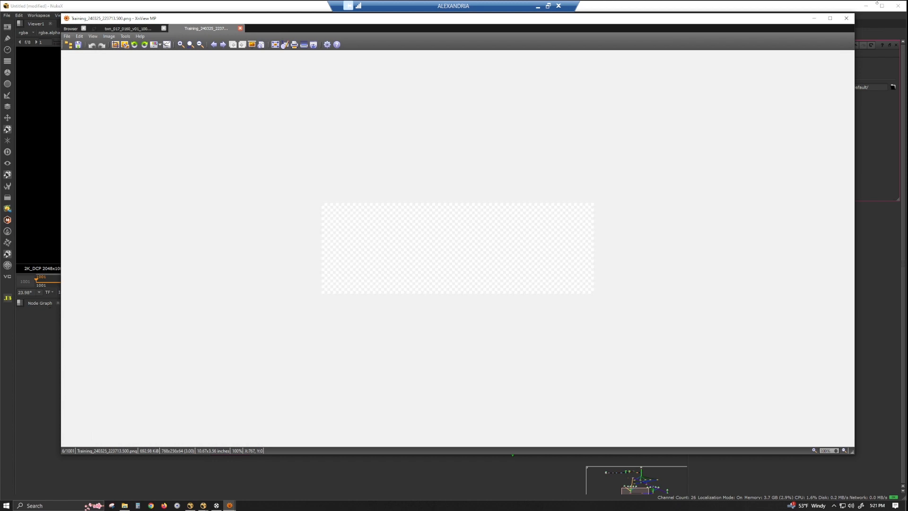
{"action": "left_click", "coordinate": [847, 19]}
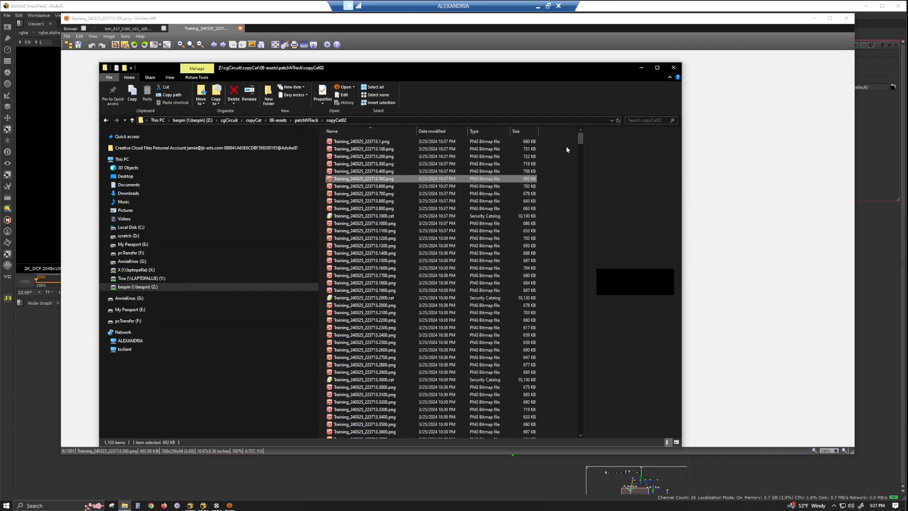
Sort the copyCat02 files by type, go to the .cat checkpoints at the list's end and close XnView MP.
{"action": "left_click", "coordinate": [498, 132]}
{"action": "left_click_drag", "start_coordinate": [581, 140], "coordinate": [577, 437]}
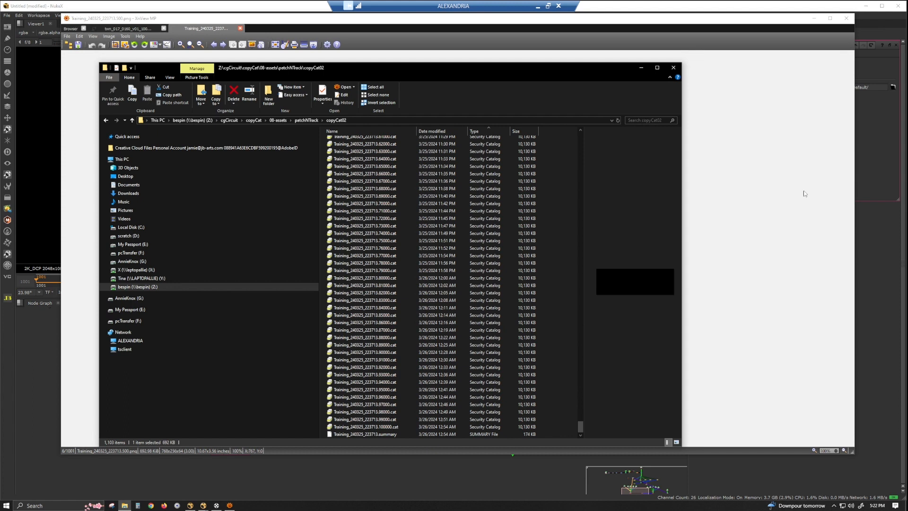
{"action": "left_click", "coordinate": [847, 18]}
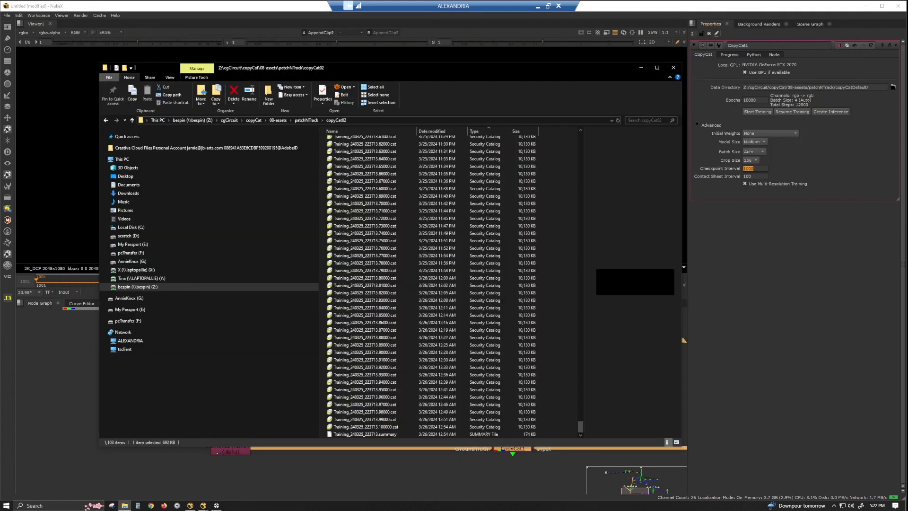
Check CopyCat1's Epochs setting in Nuke, return to File Explorer and examine the .cat checkpoint files from 1000 through 100000.
{"action": "left_click", "coordinate": [746, 100]}
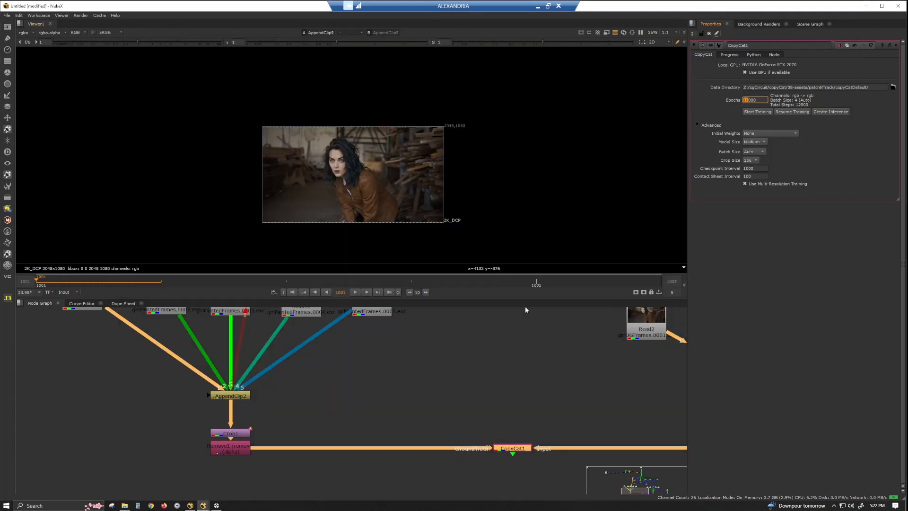
{"action": "key", "text": "alt+Tab"}
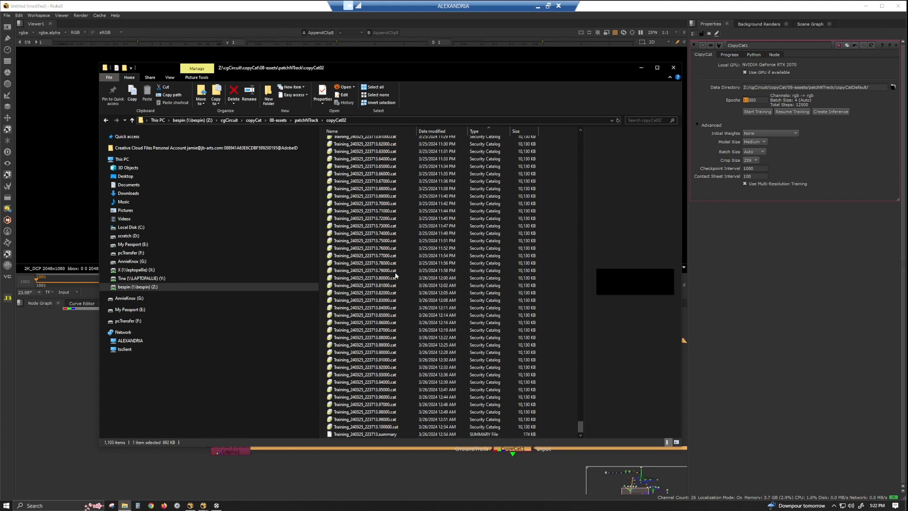
{"action": "scroll", "coordinate": [395, 276], "scroll_direction": "up", "scroll_amount": 2}
{"action": "scroll", "coordinate": [392, 222], "scroll_direction": "up", "scroll_amount": 18}
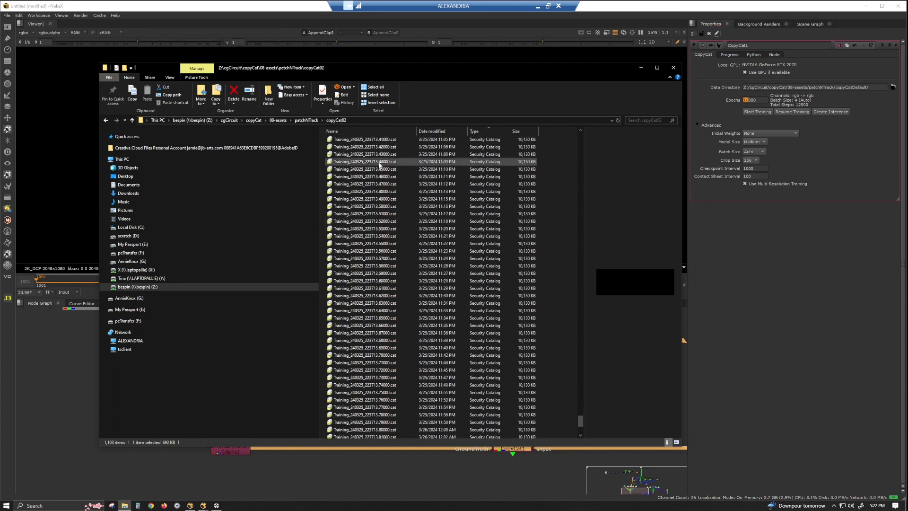
{"action": "scroll", "coordinate": [385, 166], "scroll_direction": "up", "scroll_amount": 4}
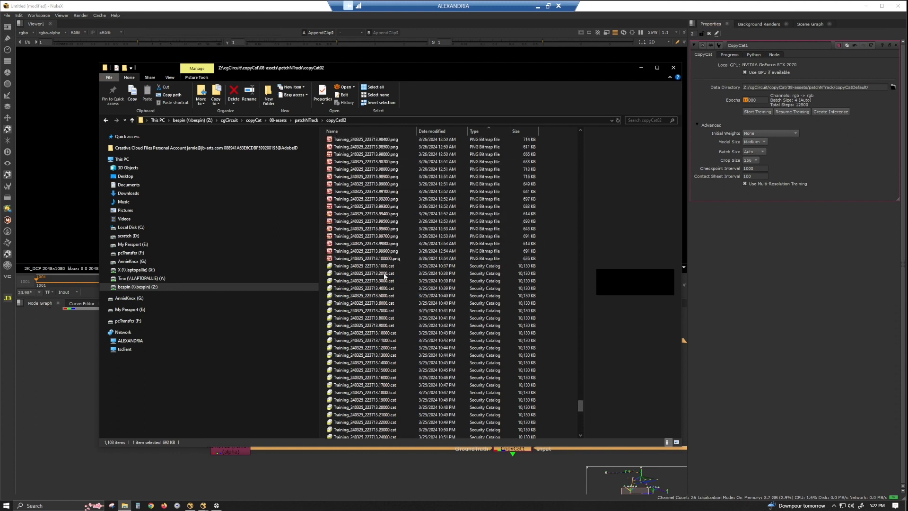
{"action": "left_click", "coordinate": [387, 272]}
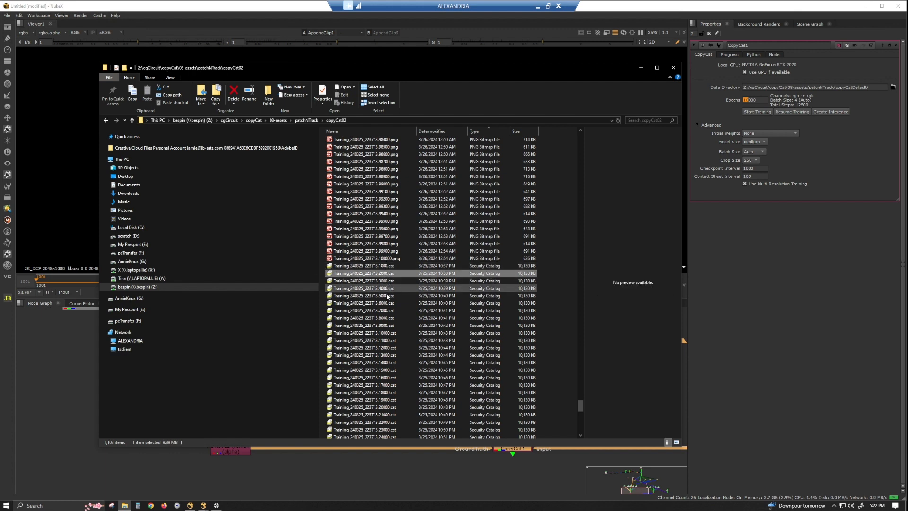
{"action": "scroll", "coordinate": [408, 367], "scroll_direction": "down", "scroll_amount": 5}
{"action": "scroll", "coordinate": [407, 367], "scroll_direction": "down", "scroll_amount": 20}
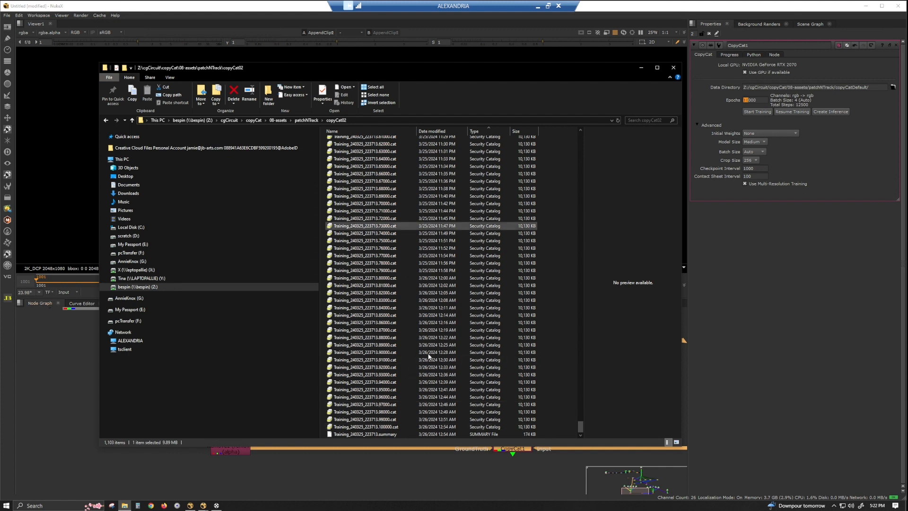
Return to Nuke, add an Inference node fed by Read12 and place it beside the Default node.
{"action": "left_click", "coordinate": [462, 482]}
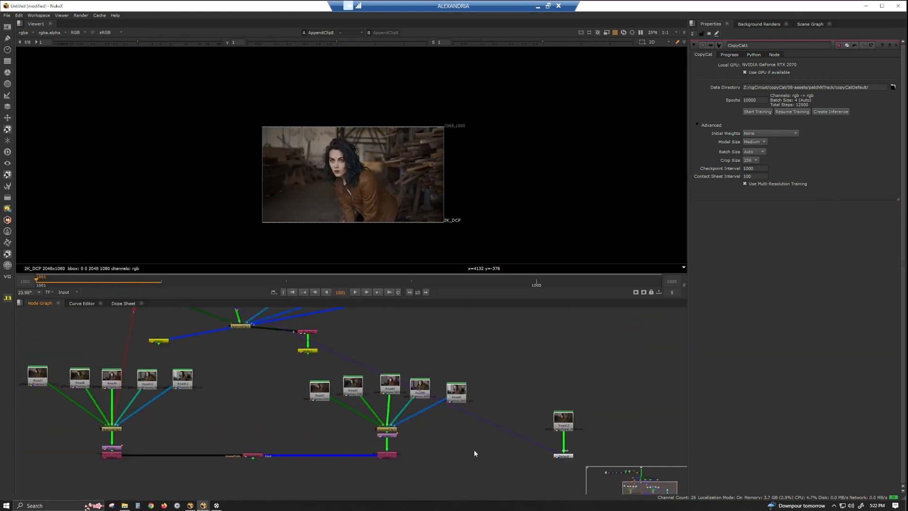
{"action": "middle_click_drag", "start_coordinate": [571, 460], "coordinate": [410, 452]}
{"action": "scroll", "coordinate": [427, 444], "scroll_direction": "up", "scroll_amount": 7}
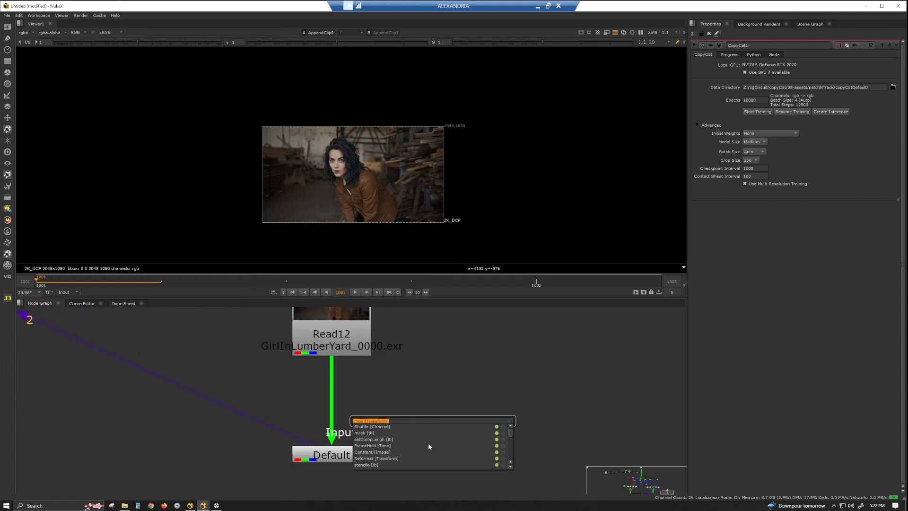
{"action": "type", "text": "iner"}
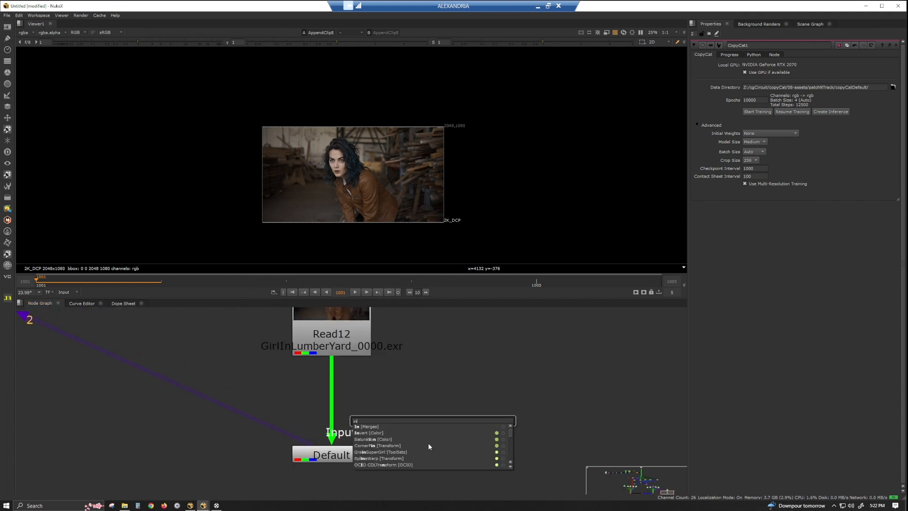
{"action": "key", "text": "BackSpace"}
{"action": "key", "text": "BackSpace"}
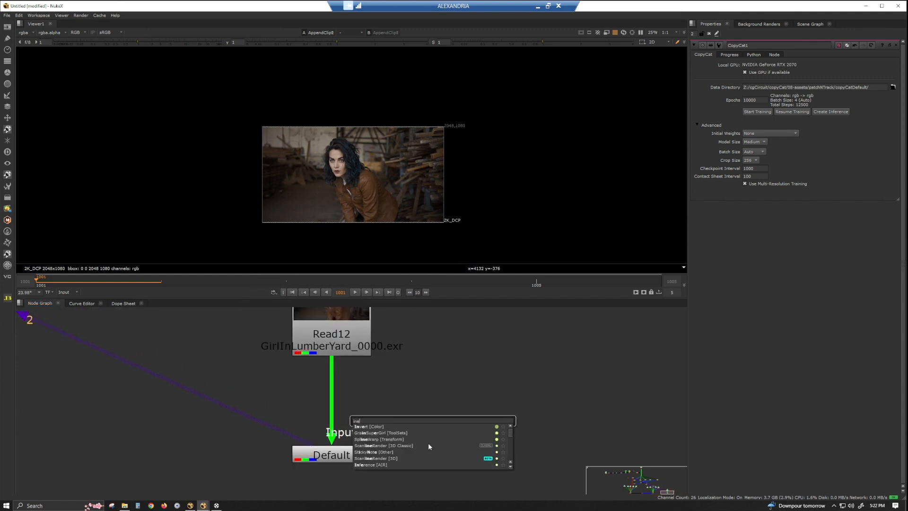
{"action": "type", "text": "ference [AIR"}
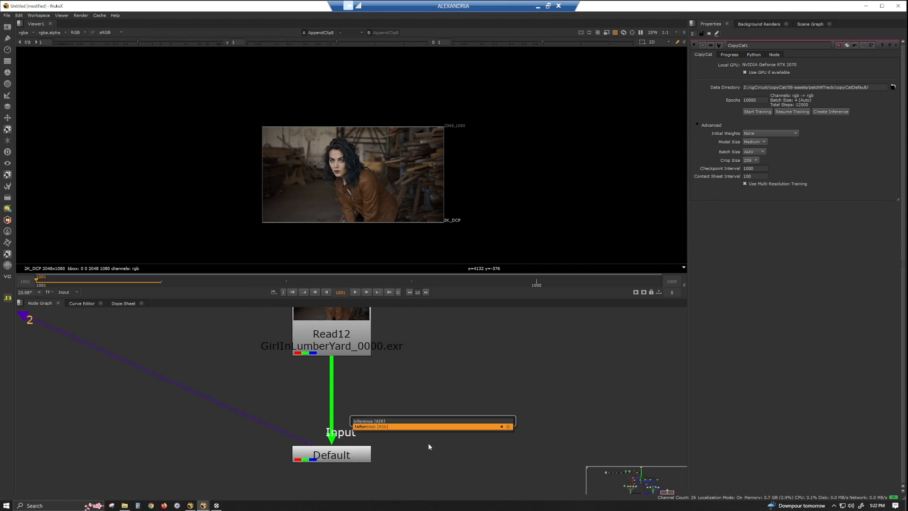
{"action": "key", "text": "Return"}
{"action": "left_click_drag", "start_coordinate": [413, 388], "coordinate": [349, 350]}
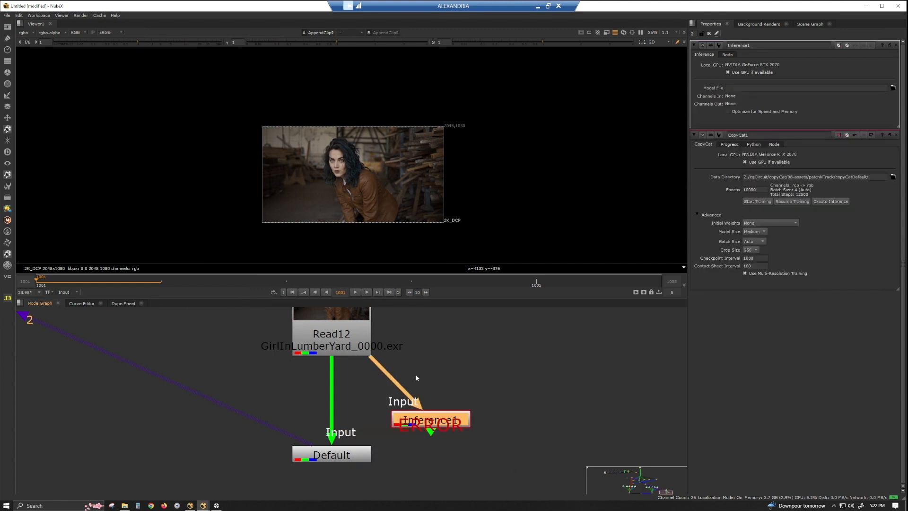
{"action": "left_click_drag", "start_coordinate": [457, 415], "coordinate": [513, 386]}
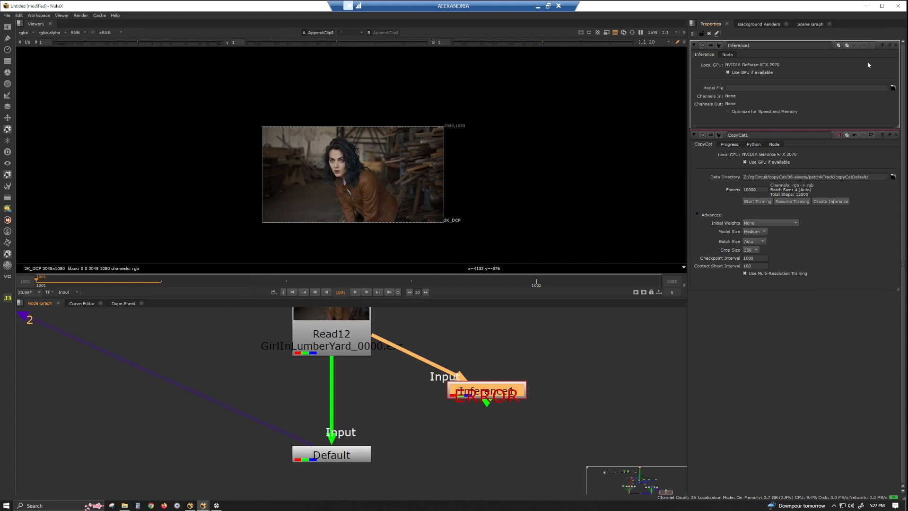
Load the checkpoint Training_240325_223713.10000.cat from the copyCat02 folder as Inference1's model file.
{"action": "left_click", "coordinate": [893, 89]}
{"action": "scroll", "coordinate": [423, 302], "scroll_direction": "down", "scroll_amount": 5}
{"action": "scroll", "coordinate": [435, 323], "scroll_direction": "up", "scroll_amount": 12}
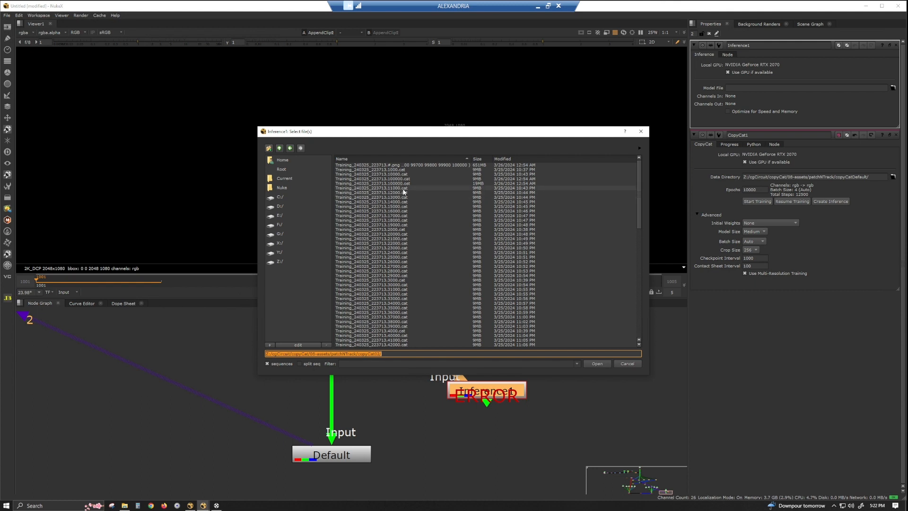
{"action": "left_click", "coordinate": [405, 174]}
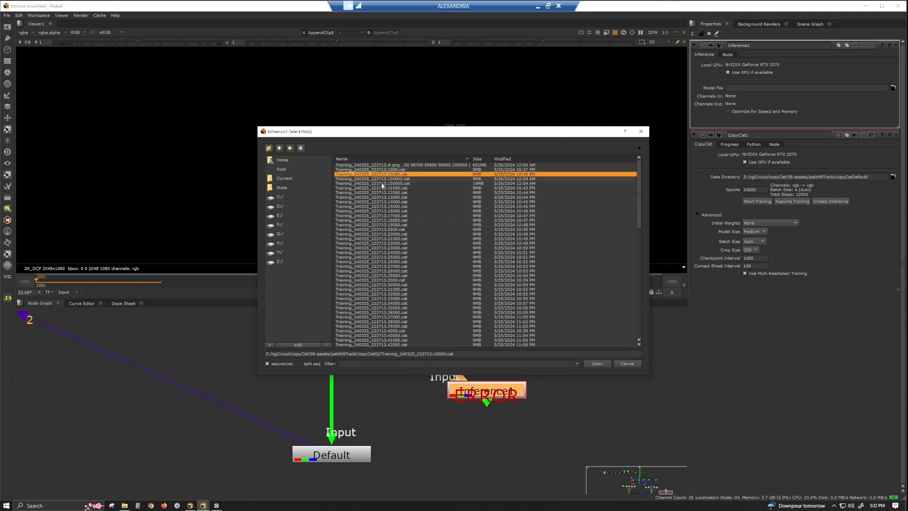
{"action": "left_click", "coordinate": [597, 363]}
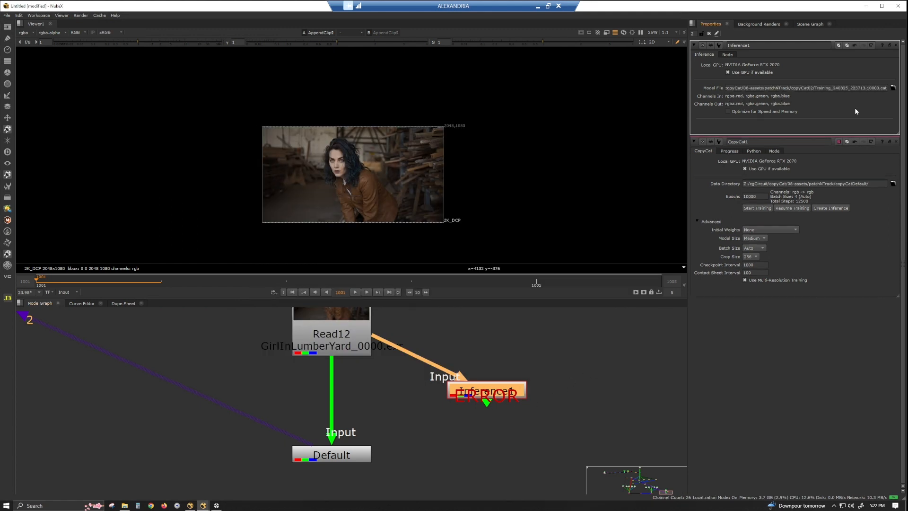
Replace Inference1's model file with Training_240325_223713.1000.cat, view the node's output and inspect the woman's cheek up close.
{"action": "left_click", "coordinate": [892, 88]}
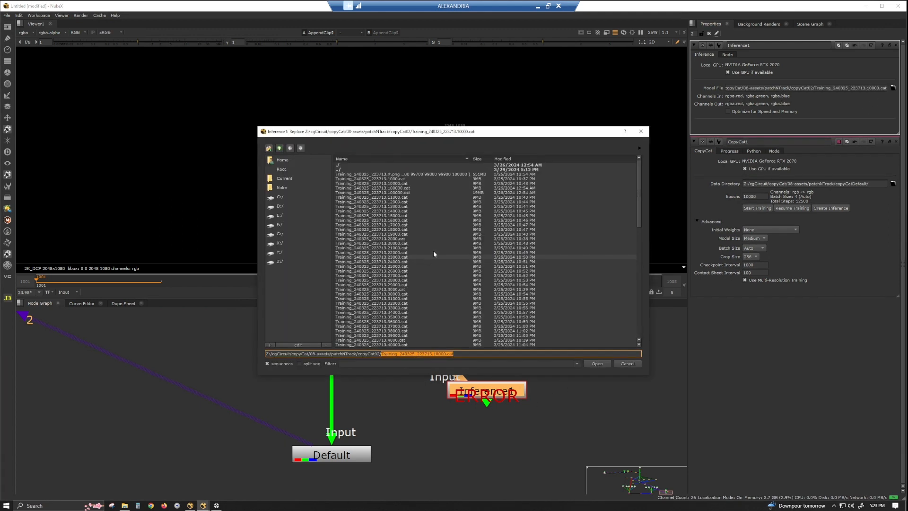
{"action": "left_click", "coordinate": [603, 364]}
{"action": "key", "text": "1"}
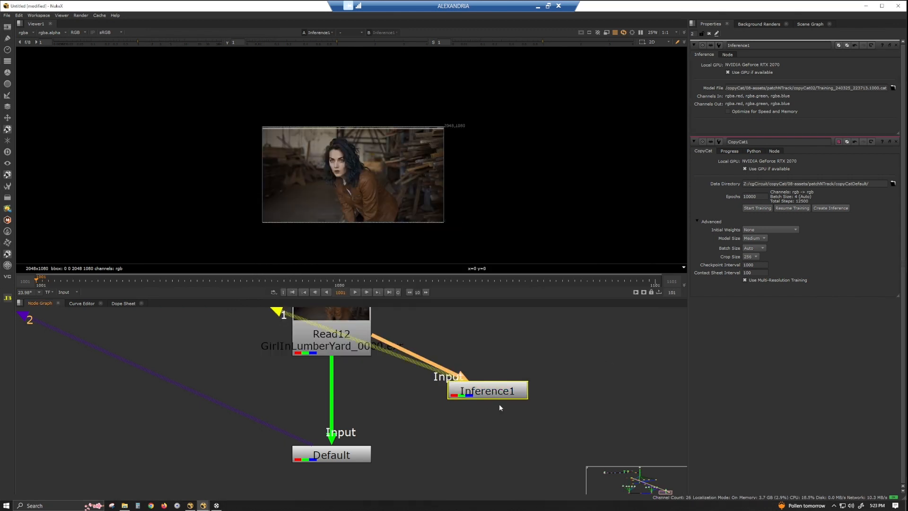
{"action": "key", "text": "f"}
{"action": "scroll", "coordinate": [337, 143], "scroll_direction": "up", "scroll_amount": 8}
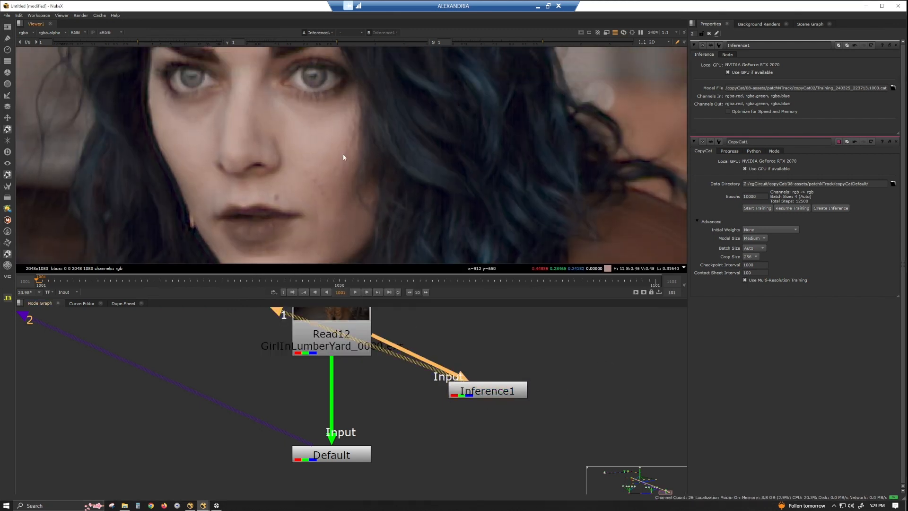
{"action": "scroll", "coordinate": [374, 113], "scroll_direction": "down", "scroll_amount": 2}
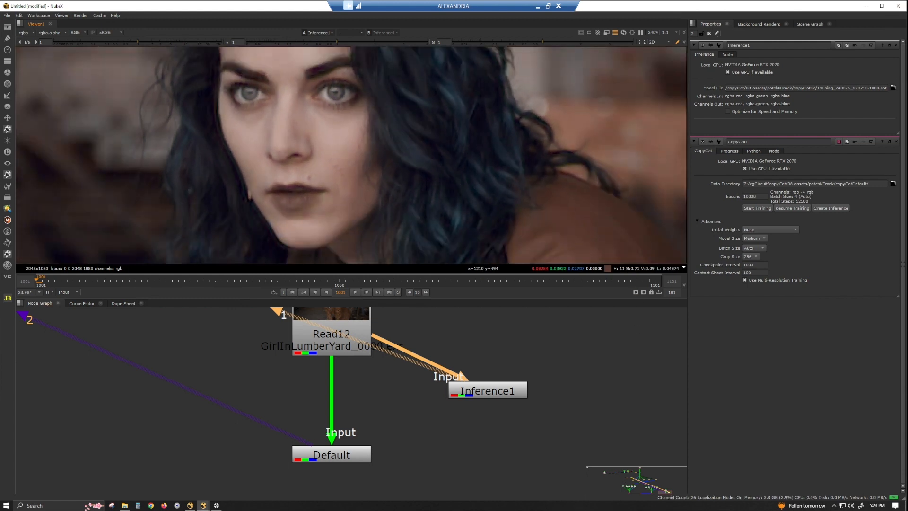
Replace Inference1's model file with Training_240325_223713.6000.cat and inspect the woman's cheek in the viewer.
{"action": "left_click", "coordinate": [893, 88]}
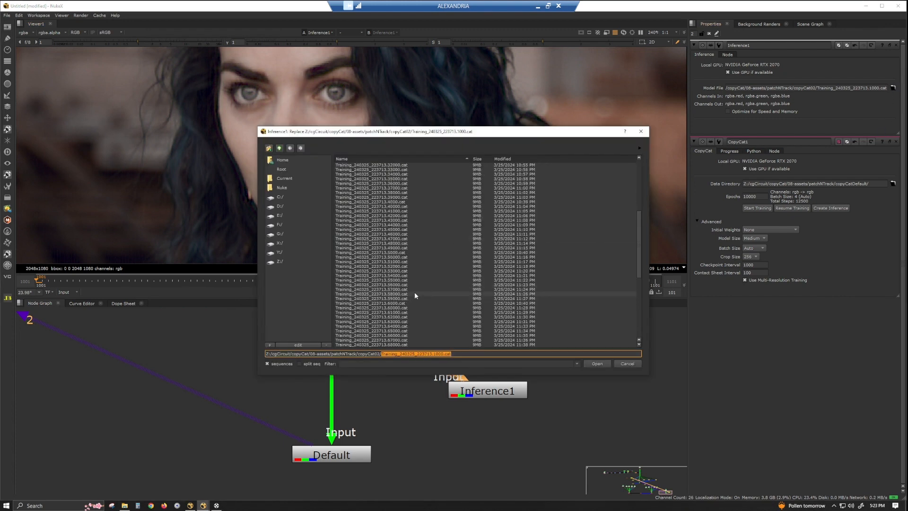
{"action": "left_click", "coordinate": [393, 304]}
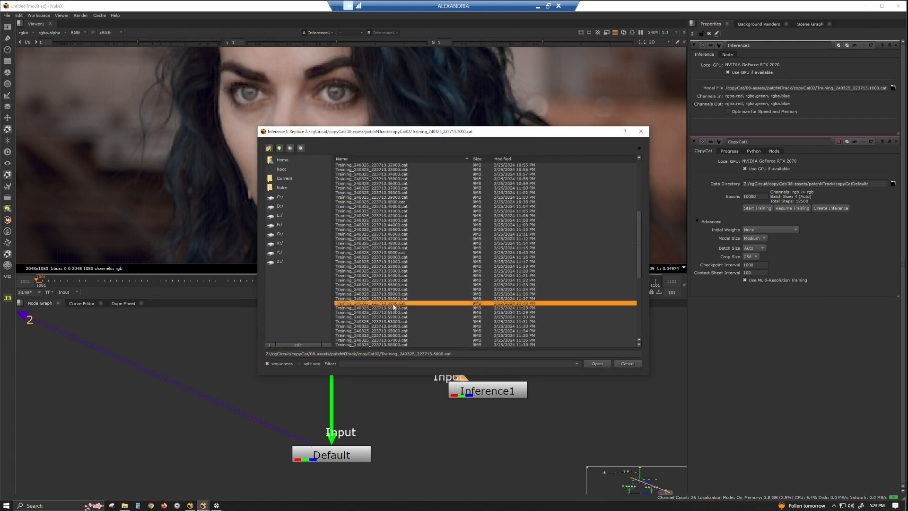
{"action": "left_click", "coordinate": [600, 364]}
{"action": "left_click_drag", "start_coordinate": [460, 394], "coordinate": [471, 395]}
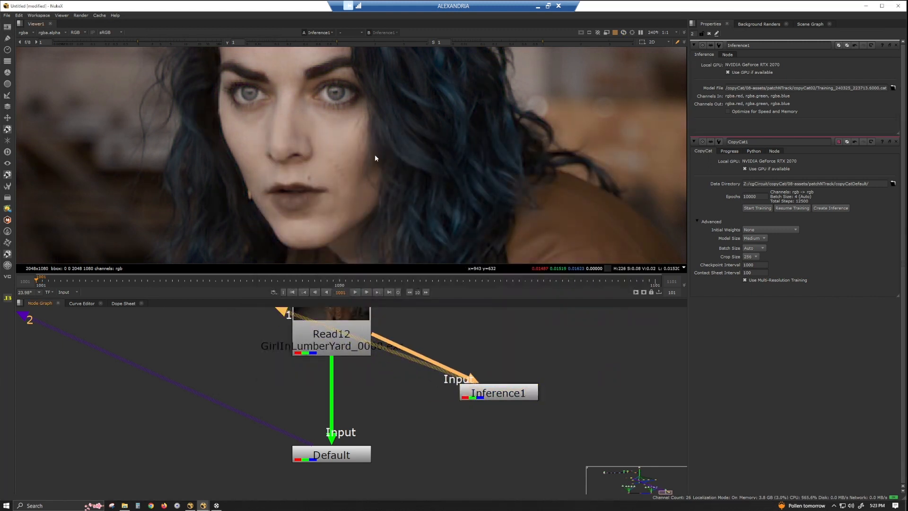
{"action": "scroll", "coordinate": [358, 115], "scroll_direction": "up", "scroll_amount": 2}
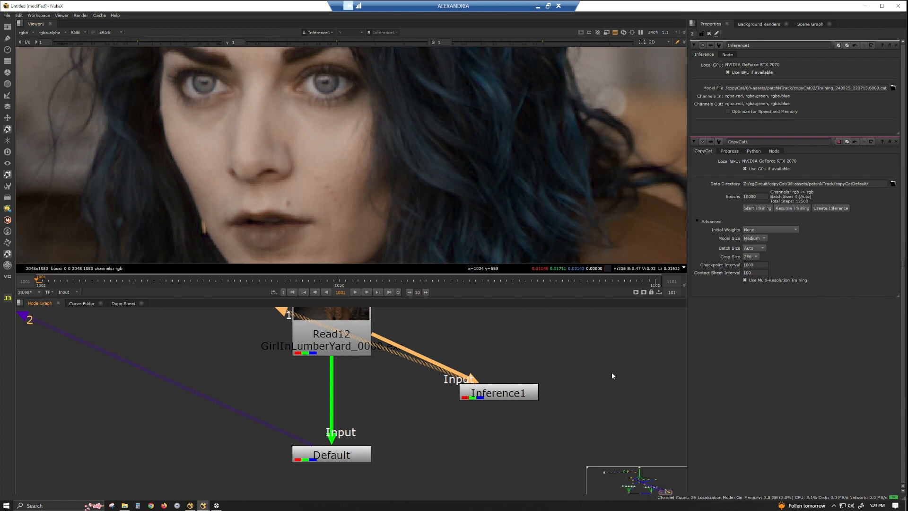
Replace Inference1's model file with Training_240325_223713.80000.cat.
{"action": "left_click", "coordinate": [893, 87]}
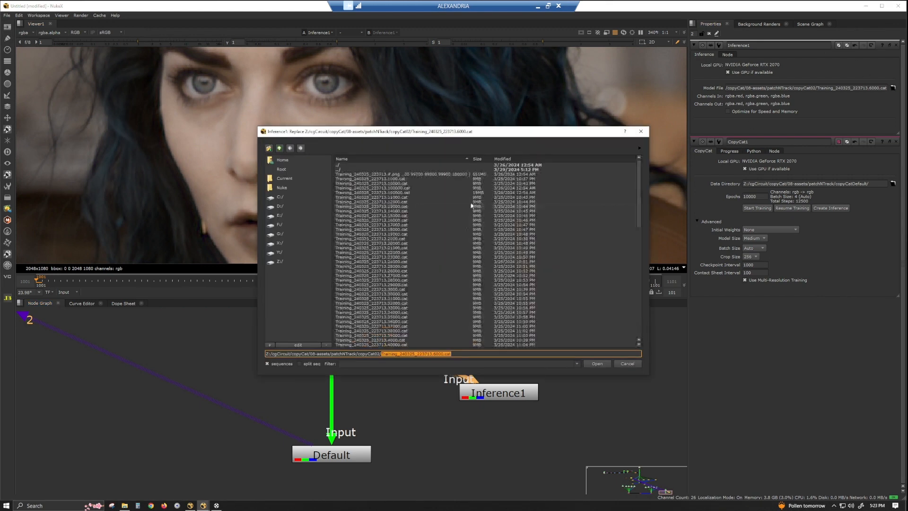
{"action": "scroll", "coordinate": [444, 280], "scroll_direction": "down", "scroll_amount": 10}
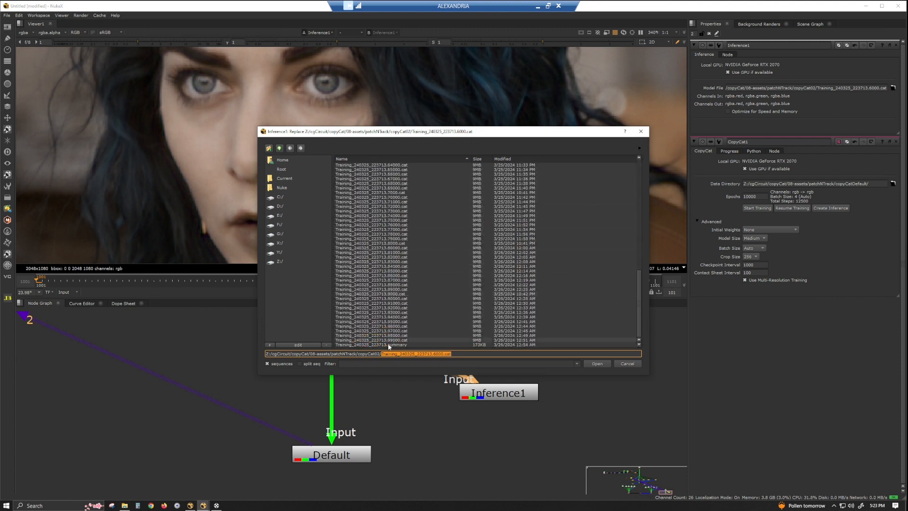
{"action": "left_click", "coordinate": [406, 249]}
{"action": "left_click", "coordinate": [598, 364]}
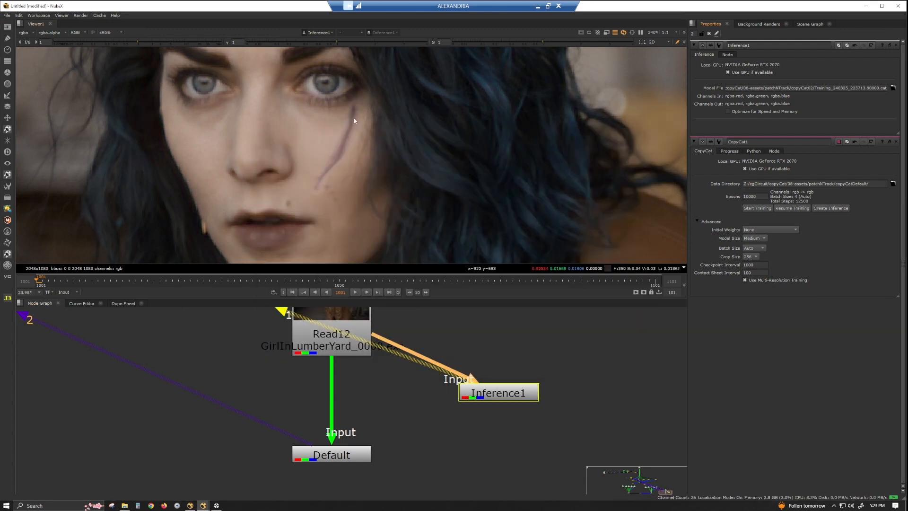
Delete the Inference1 node and open the Default inference node's properties.
{"action": "left_click", "coordinate": [508, 391]}
{"action": "key", "text": "Delete"}
{"action": "middle_click_drag", "start_coordinate": [353, 459], "coordinate": [388, 413]}
{"action": "left_click", "coordinate": [387, 412]}
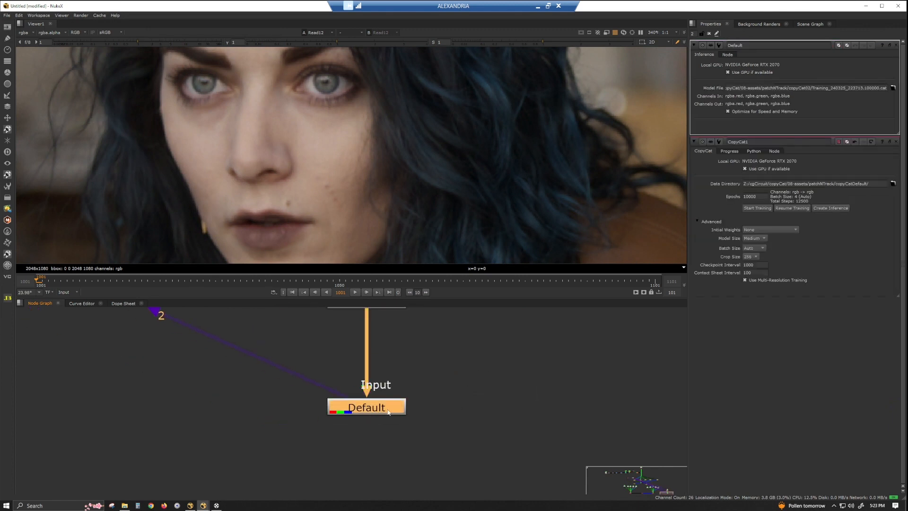
Check the final 100000 checkpoint in File Explorer, close that window and view the Default node's result in Nuke.
{"action": "left_click", "coordinate": [125, 506]}
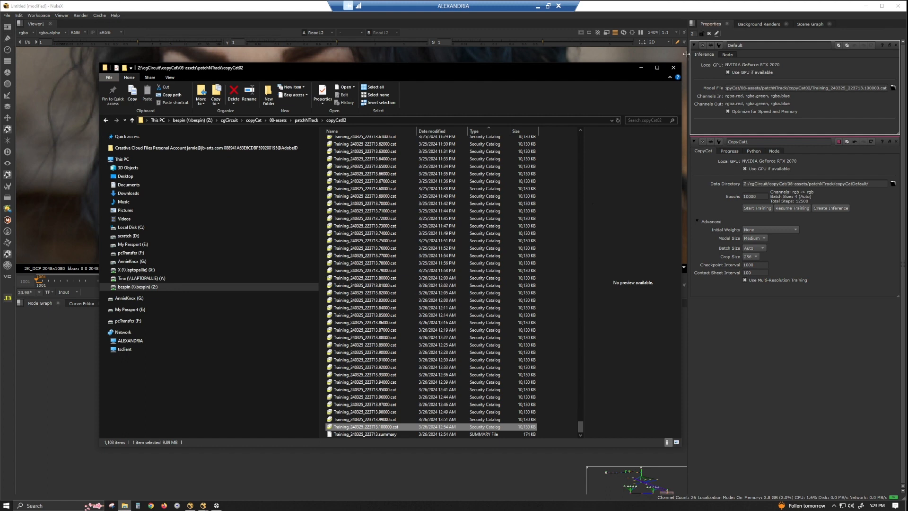
{"action": "left_click", "coordinate": [674, 67]}
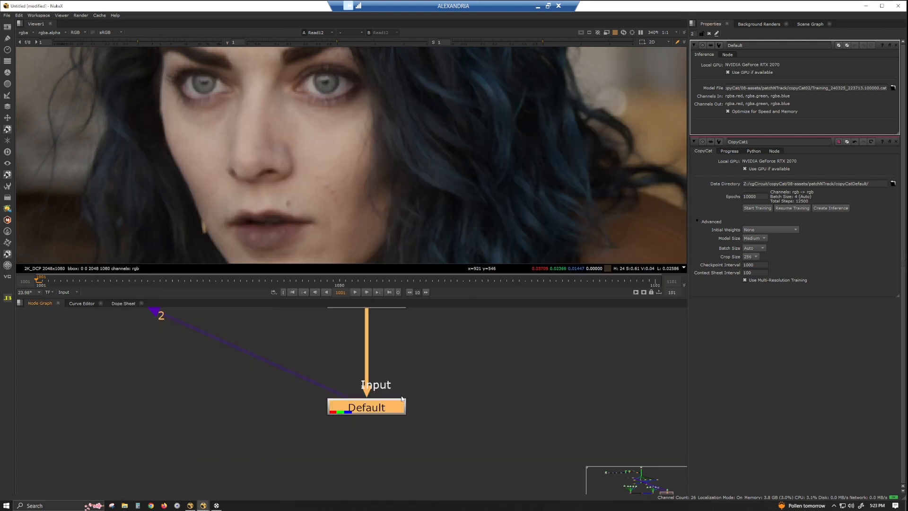
{"action": "left_click", "coordinate": [541, 404]}
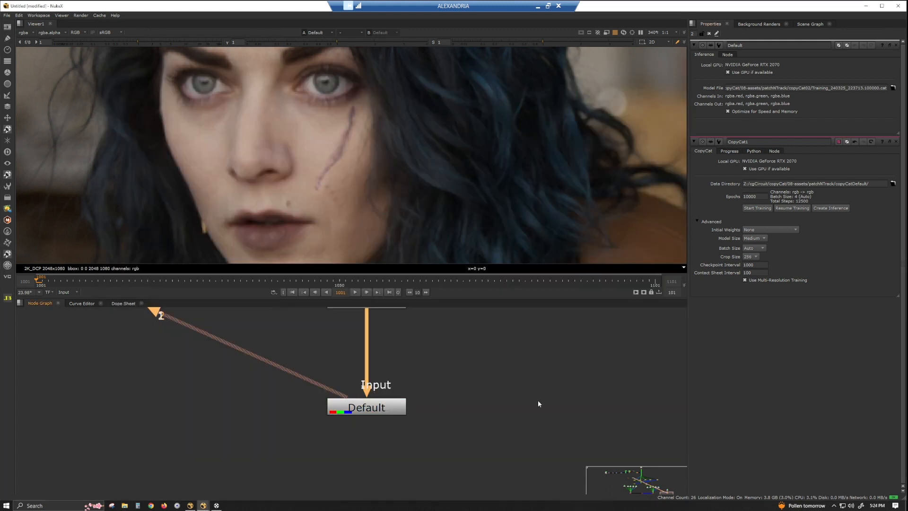
Reopen the CopyCat1 node's properties and review its Model Size, Initial Weights and Epochs settings.
{"action": "scroll", "coordinate": [461, 447], "scroll_direction": "down", "scroll_amount": 6}
{"action": "middle_click_drag", "start_coordinate": [513, 444], "coordinate": [419, 431]}
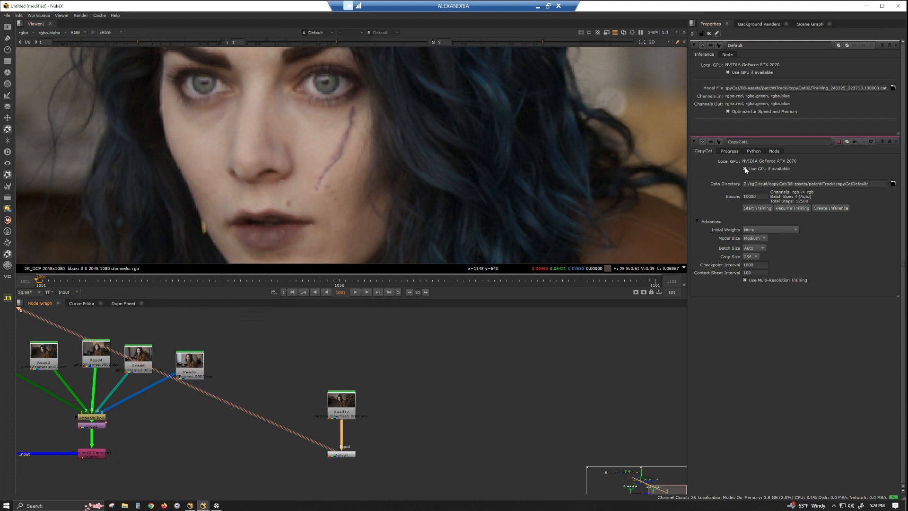
{"action": "middle_click_drag", "start_coordinate": [135, 482], "coordinate": [263, 417]}
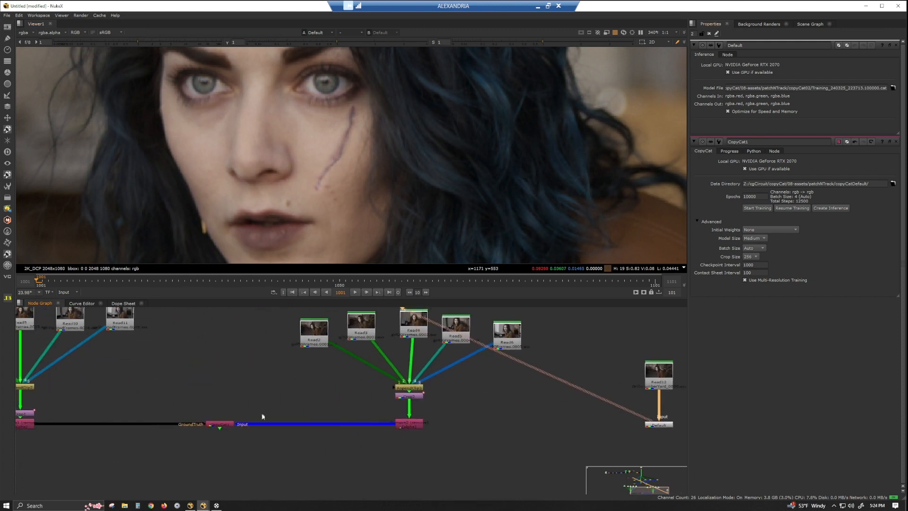
{"action": "double_click", "coordinate": [214, 423]}
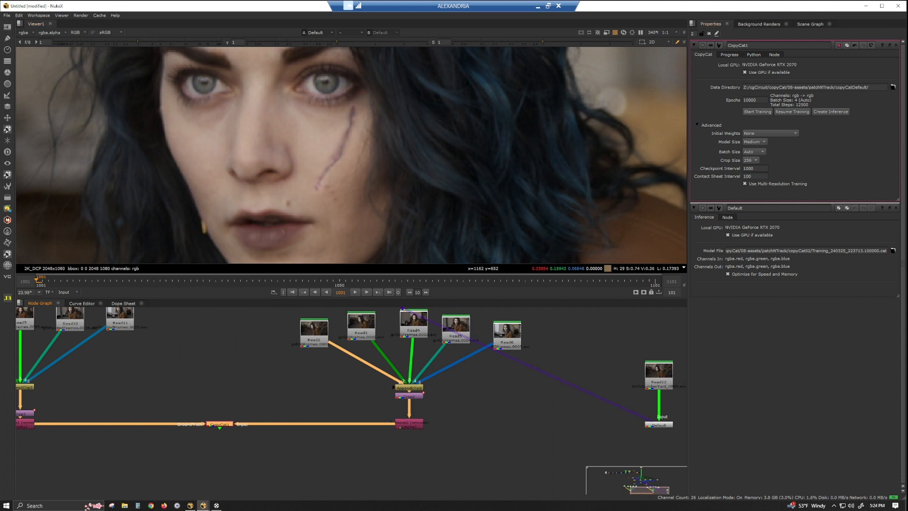
{"action": "left_click", "coordinate": [763, 142]}
{"action": "left_click", "coordinate": [756, 148]}
{"action": "left_click", "coordinate": [759, 140]}
{"action": "left_click", "coordinate": [759, 132]}
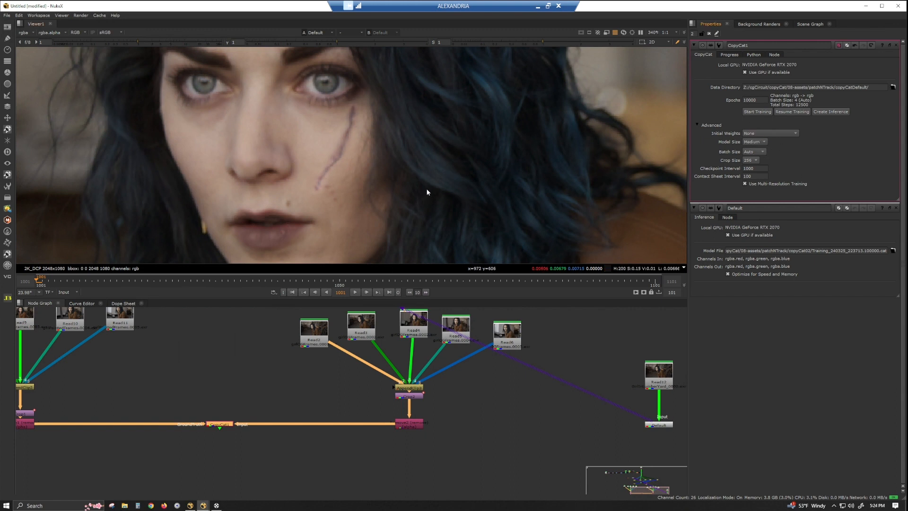
{"action": "left_click", "coordinate": [749, 100]}
{"action": "left_click", "coordinate": [562, 414]}
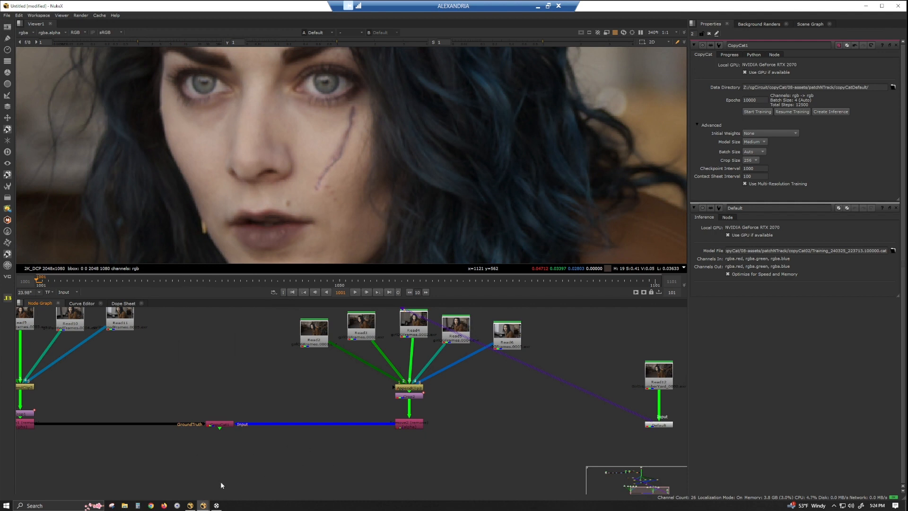
Switch to the VariousScarSolves.nk script, enlarge the Node Graph and examine the Epoc 5000, 10000, 40000 and 60000 backdrops.
{"action": "mouse_move", "coordinate": [203, 505]}
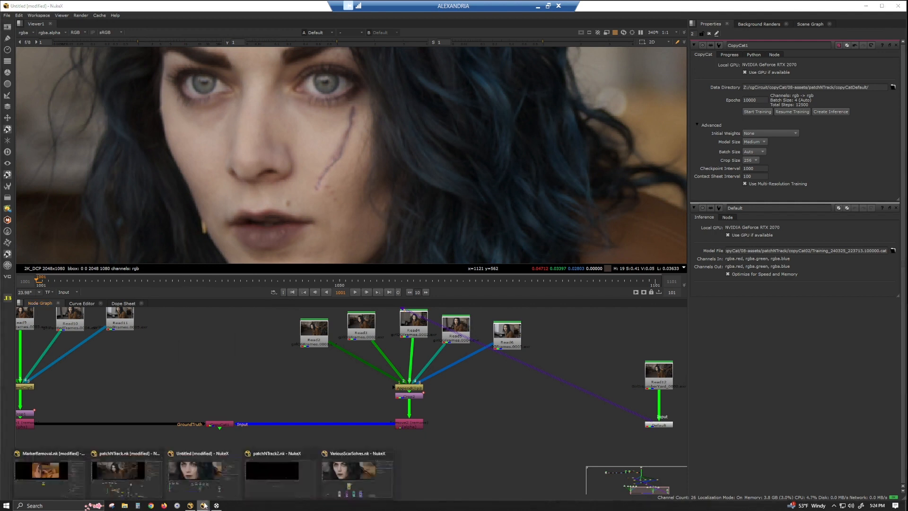
{"action": "left_click", "coordinate": [356, 489]}
{"action": "middle_click_drag", "start_coordinate": [417, 436], "coordinate": [386, 406]}
{"action": "left_click_drag", "start_coordinate": [480, 299], "coordinate": [473, 221]}
{"action": "middle_click_drag", "start_coordinate": [410, 302], "coordinate": [430, 348]}
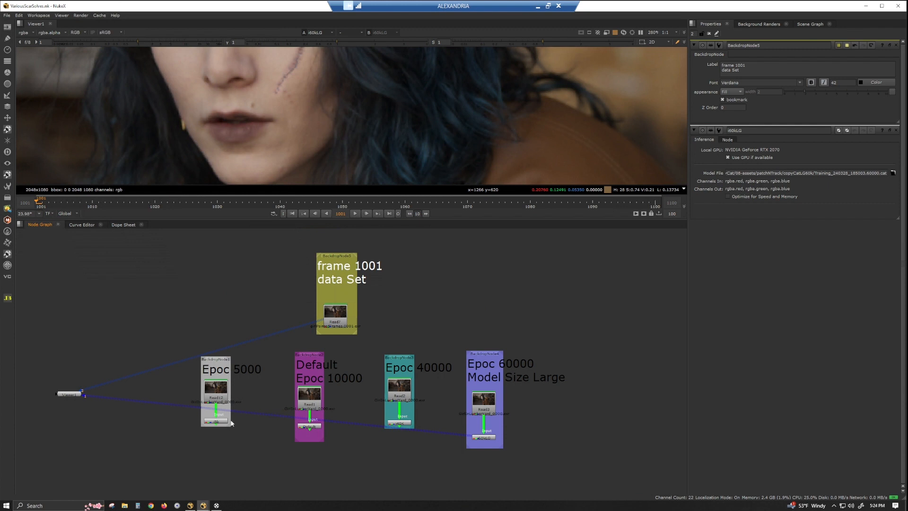
{"action": "scroll", "coordinate": [221, 378], "scroll_direction": "up", "scroll_amount": 5}
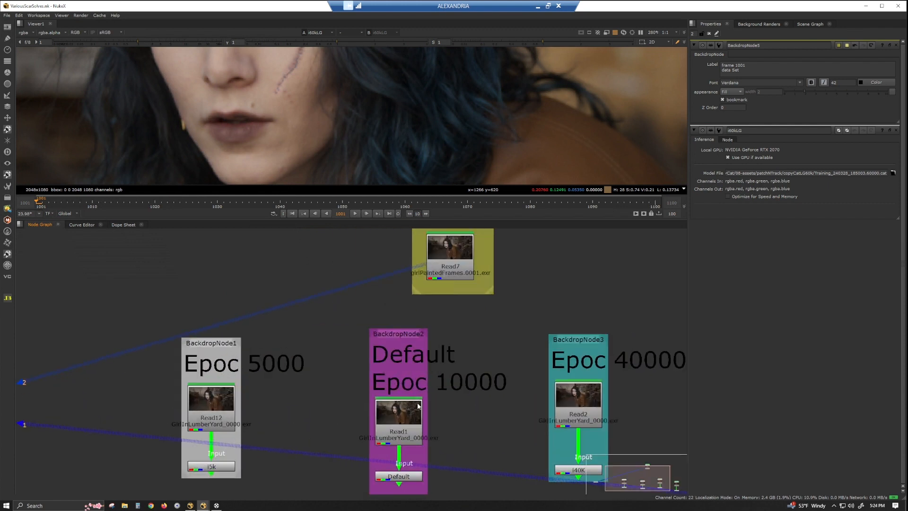
{"action": "middle_click_drag", "start_coordinate": [458, 379], "coordinate": [360, 363]}
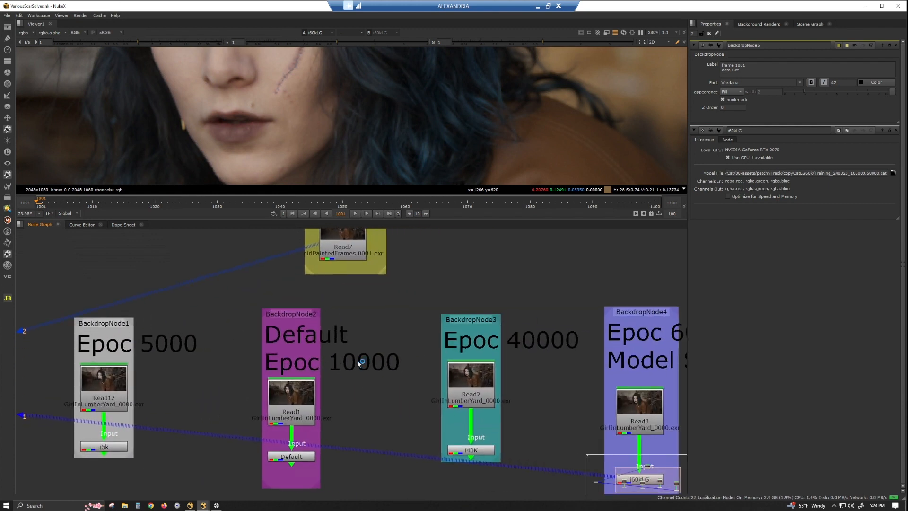
{"action": "scroll", "coordinate": [364, 376], "scroll_direction": "down", "scroll_amount": 2}
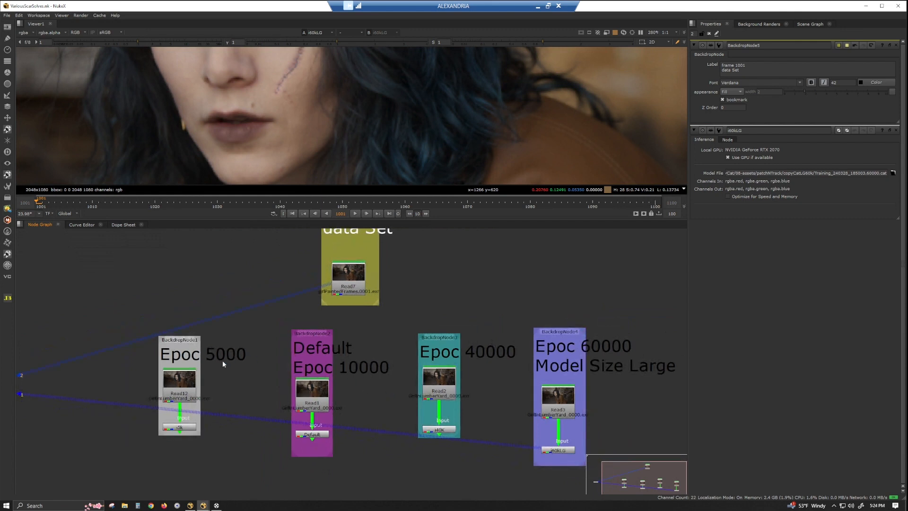
{"action": "scroll", "coordinate": [189, 391], "scroll_direction": "down", "scroll_amount": 2}
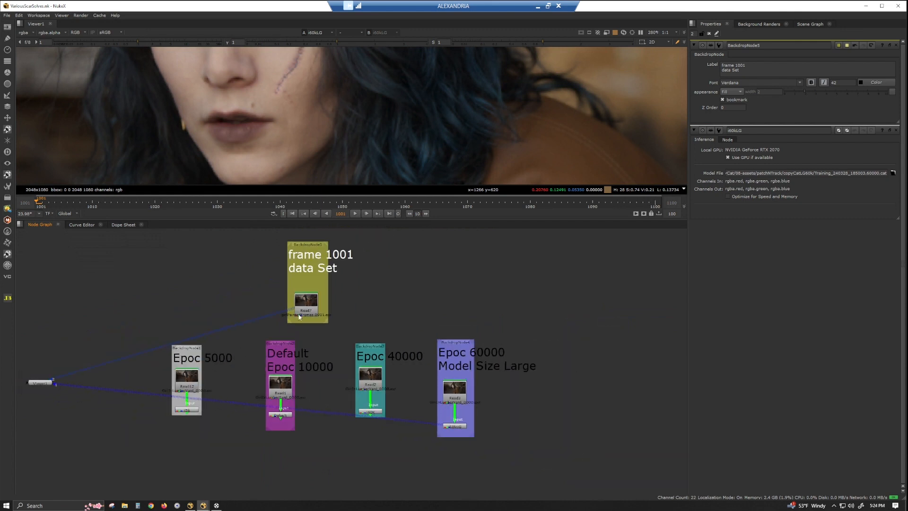
{"action": "middle_click_drag", "start_coordinate": [313, 245], "coordinate": [363, 299]}
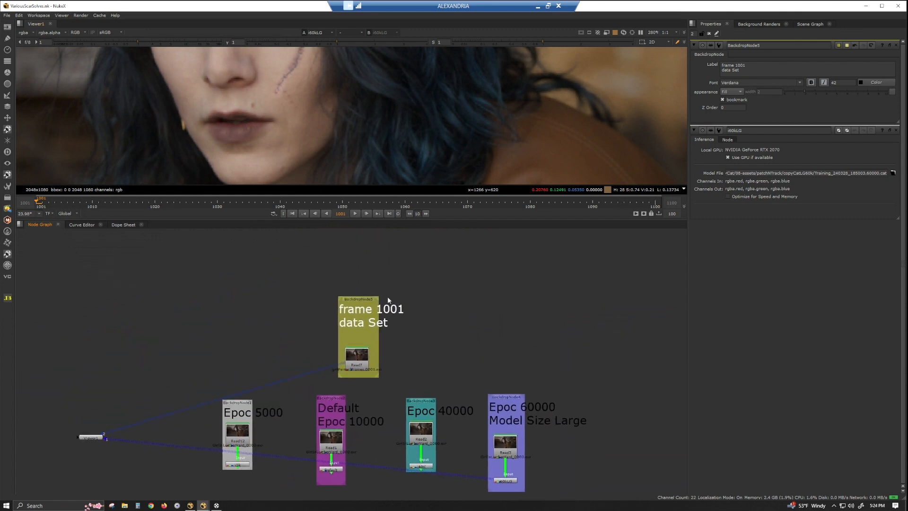
View Read7 from the frame 1001 data set on viewer input 1, close up on the cheek scar.
{"action": "left_click", "coordinate": [358, 365]}
{"action": "key", "text": "1"}
{"action": "middle_click_drag", "start_coordinate": [339, 115], "coordinate": [342, 168]}
{"action": "scroll", "coordinate": [342, 167], "scroll_direction": "down", "scroll_amount": 2}
{"action": "scroll", "coordinate": [308, 132], "scroll_direction": "up", "scroll_amount": 3}
{"action": "middle_click_drag", "start_coordinate": [290, 386], "coordinate": [334, 339]}
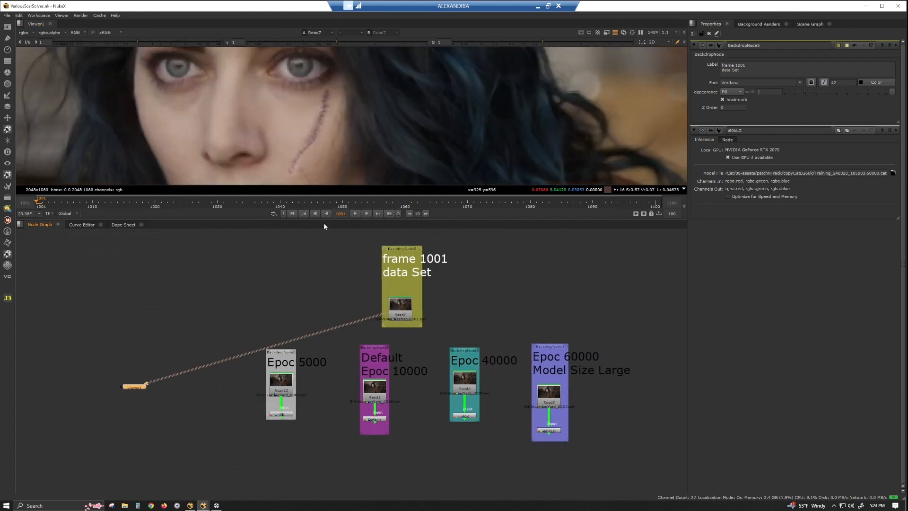
Put the Epoc 5000 inference on viewer input 2 and compare its scar with Read7's.
{"action": "left_click", "coordinate": [285, 413]}
{"action": "key", "text": "2"}
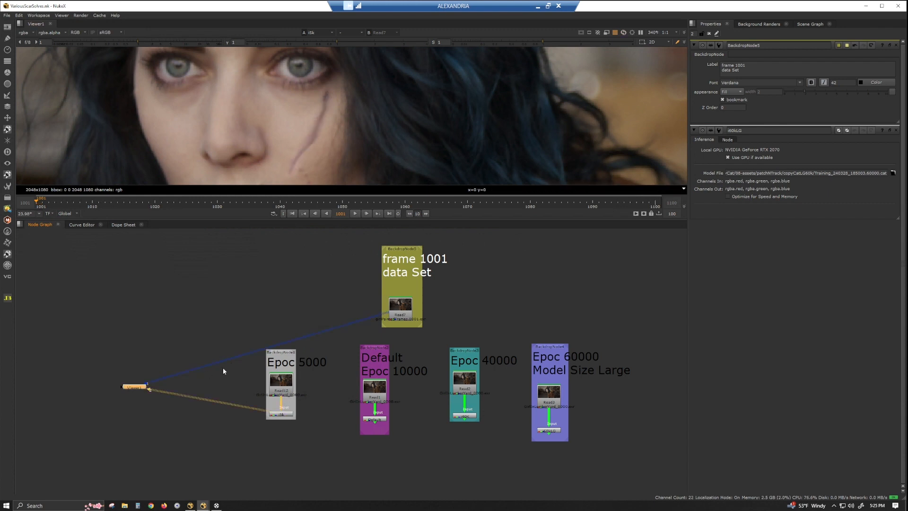
{"action": "key", "text": "1"}
{"action": "key", "text": "2"}
{"action": "key", "text": "1"}
{"action": "key", "text": "2"}
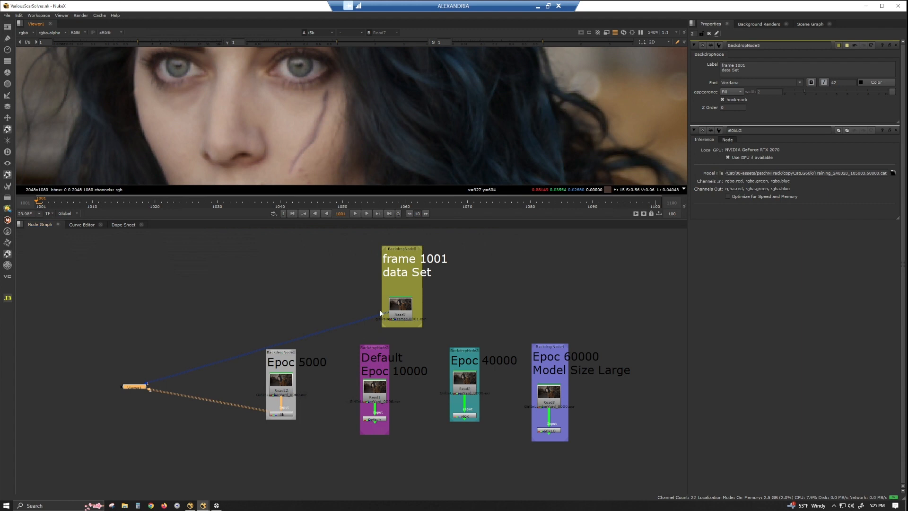
Put the Default Epoc 10000 inference on viewer input 2 and compare its scar with Read7's up close.
{"action": "left_click", "coordinate": [381, 419]}
{"action": "key", "text": "2"}
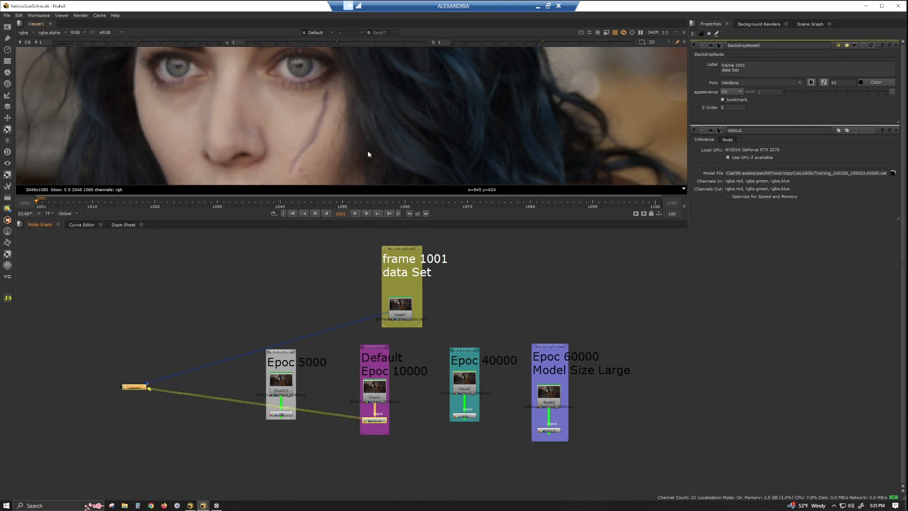
{"action": "scroll", "coordinate": [331, 129], "scroll_direction": "up", "scroll_amount": 3}
{"action": "key", "text": "1"}
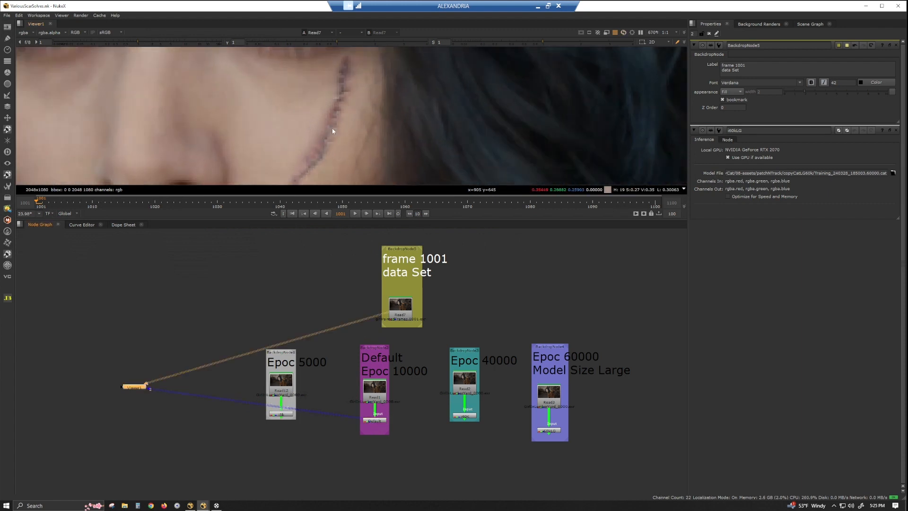
Put the Epoc 5000 inference on viewer input 1 and compare its scar with the Default Epoc 10000 inference's.
{"action": "left_click", "coordinate": [282, 414]}
{"action": "key", "text": "1"}
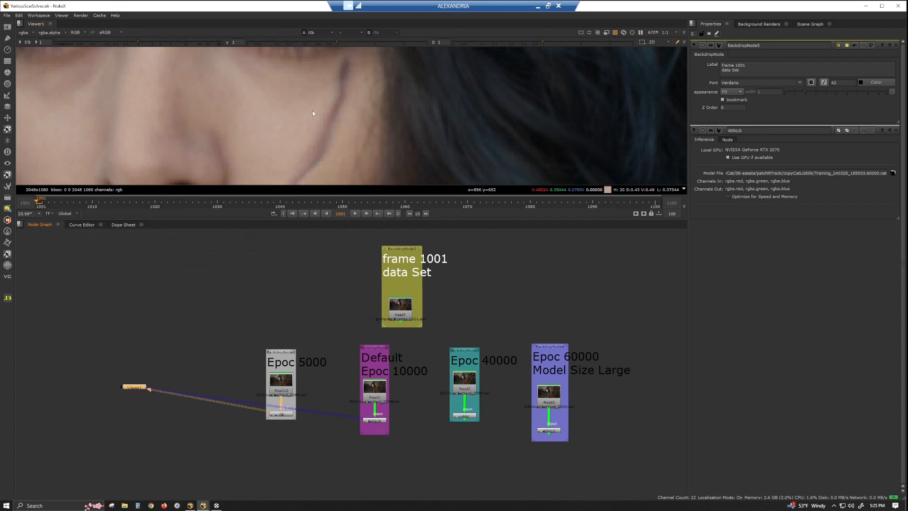
{"action": "key", "text": "2"}
{"action": "scroll", "coordinate": [334, 129], "scroll_direction": "down", "scroll_amount": 3}
Put the Epoc 40000 inference on viewer input 2 and Read7 on input 1, and compare their scars.
{"action": "left_click", "coordinate": [471, 415]}
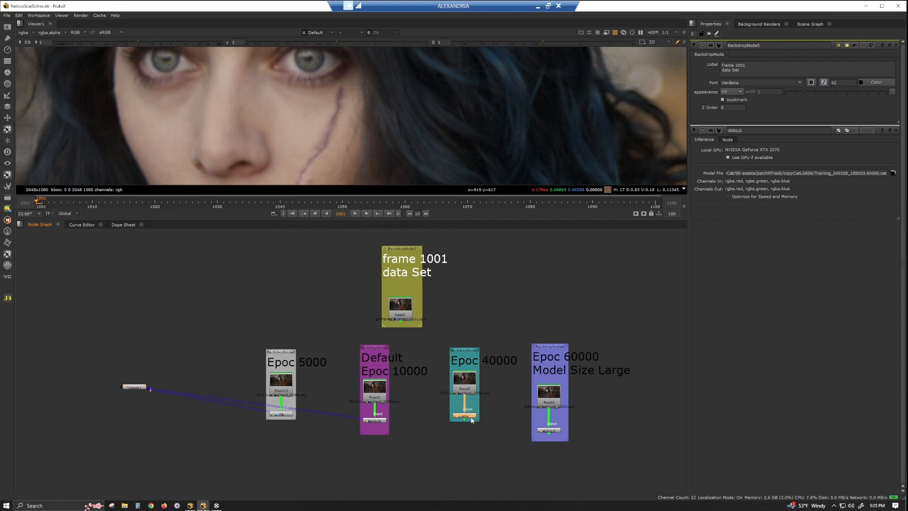
{"action": "key", "text": "3"}
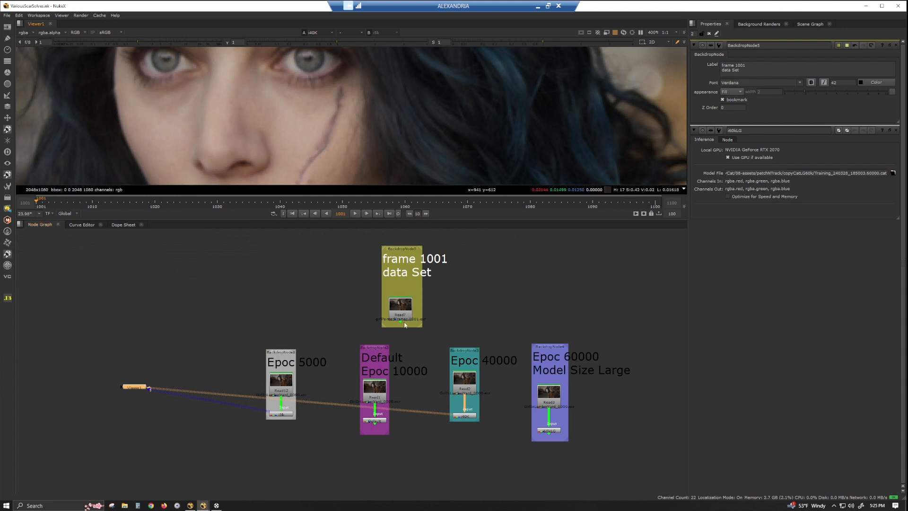
{"action": "left_click", "coordinate": [399, 308]}
{"action": "key", "text": "1"}
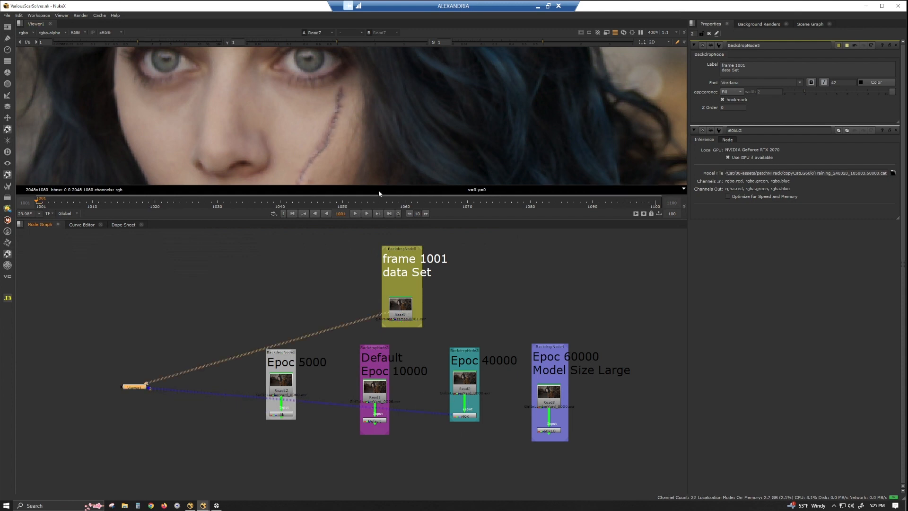
{"action": "scroll", "coordinate": [364, 146], "scroll_direction": "down", "scroll_amount": 3}
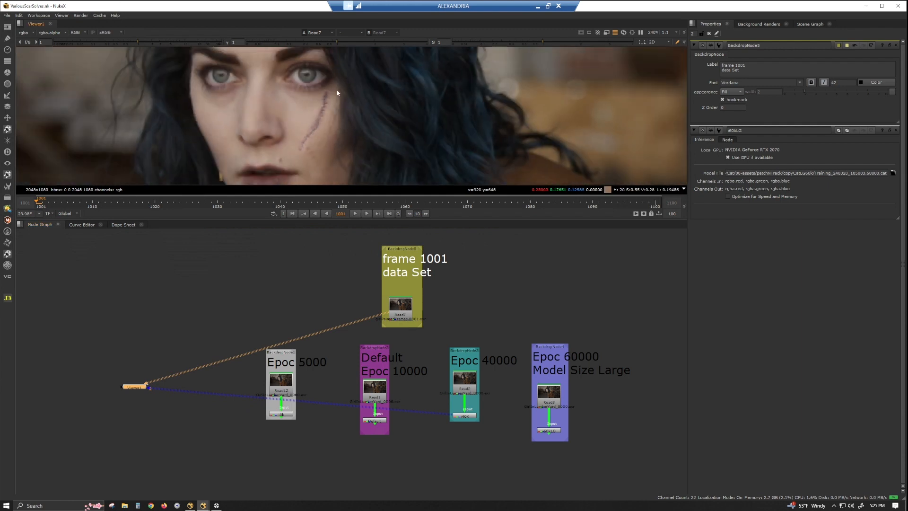
{"action": "scroll", "coordinate": [331, 95], "scroll_direction": "up", "scroll_amount": 2}
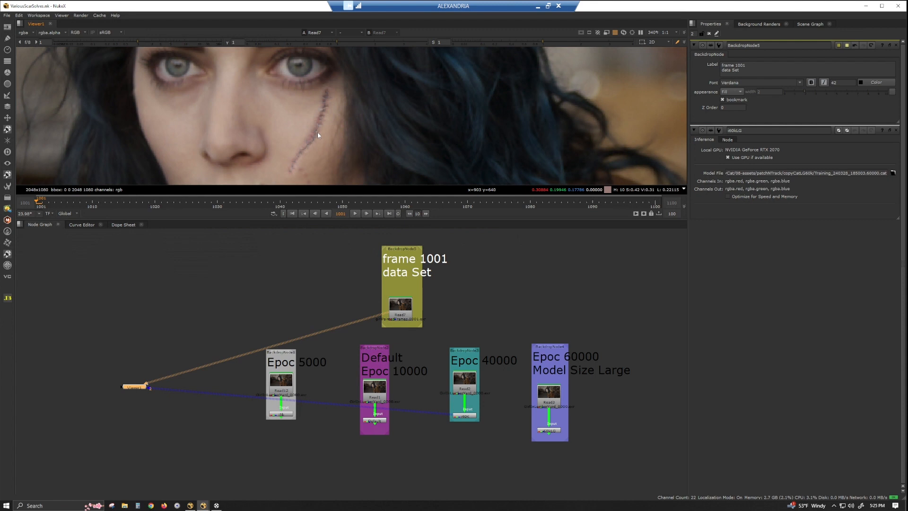
Open the properties of the Epoc 60000 Model Size Large inference and examine its backdrop up close.
{"action": "left_click", "coordinate": [549, 430]}
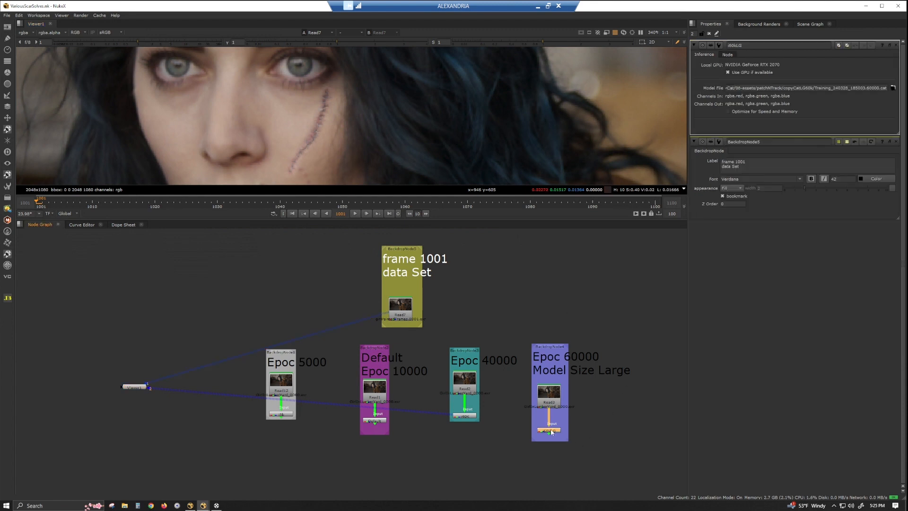
{"action": "middle_click_drag", "start_coordinate": [594, 405], "coordinate": [479, 412]}
{"action": "scroll", "coordinate": [469, 370], "scroll_direction": "up", "scroll_amount": 4}
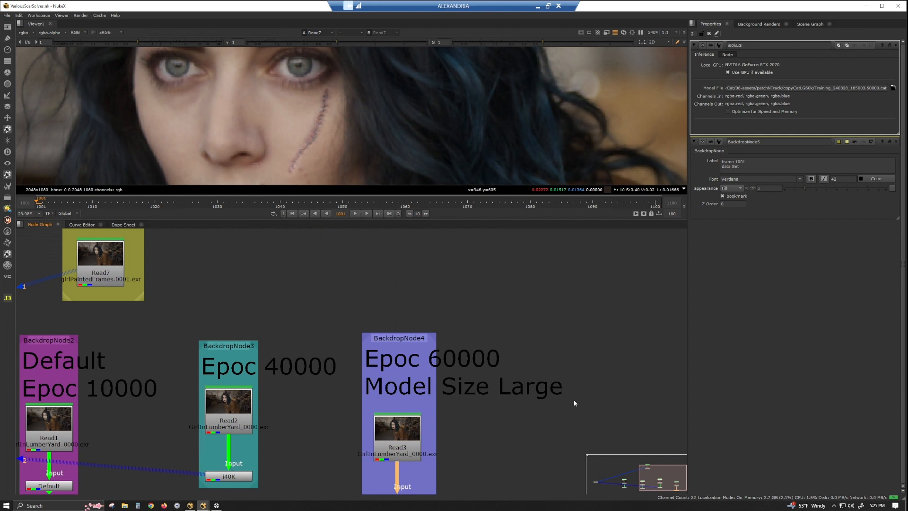
Switch to the Untitled script and set CopyCat1's model size to Large.
{"action": "left_click", "coordinate": [191, 506]}
{"action": "mouse_move", "coordinate": [204, 505]}
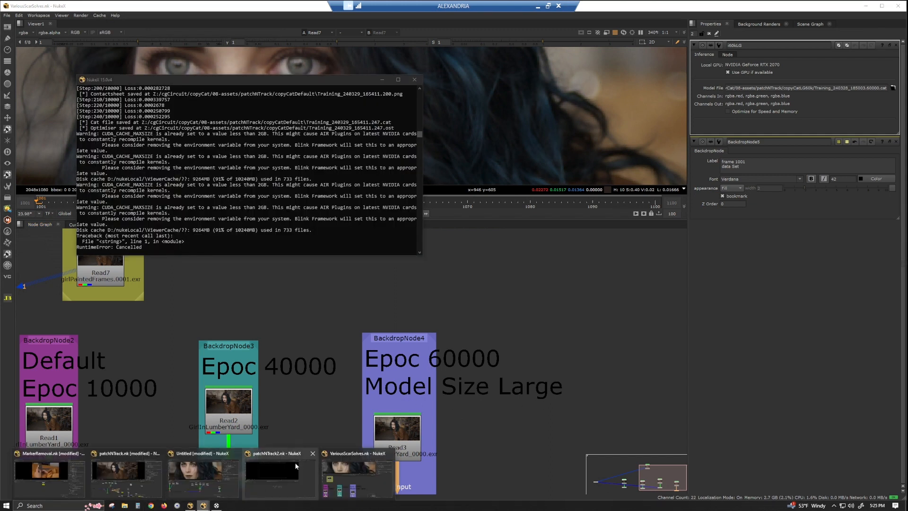
{"action": "left_click", "coordinate": [210, 488]}
{"action": "left_click", "coordinate": [225, 421]}
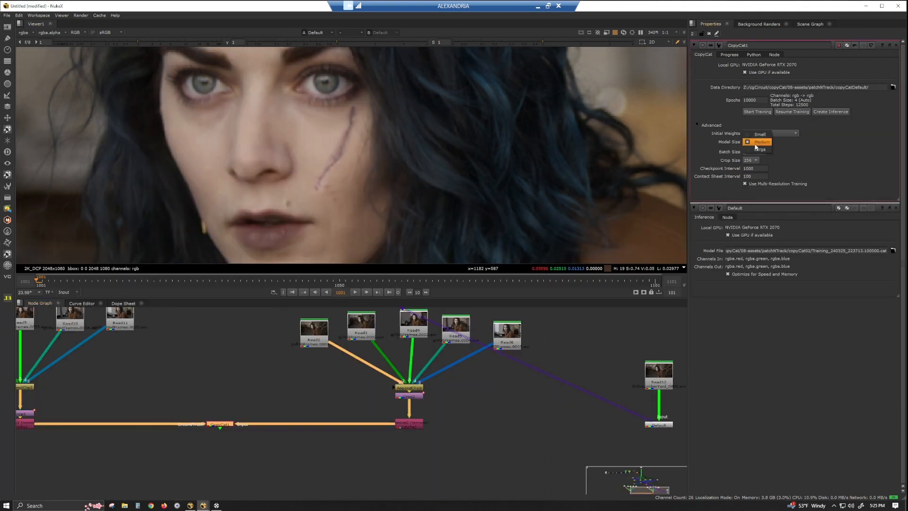
{"action": "left_click", "coordinate": [756, 150]}
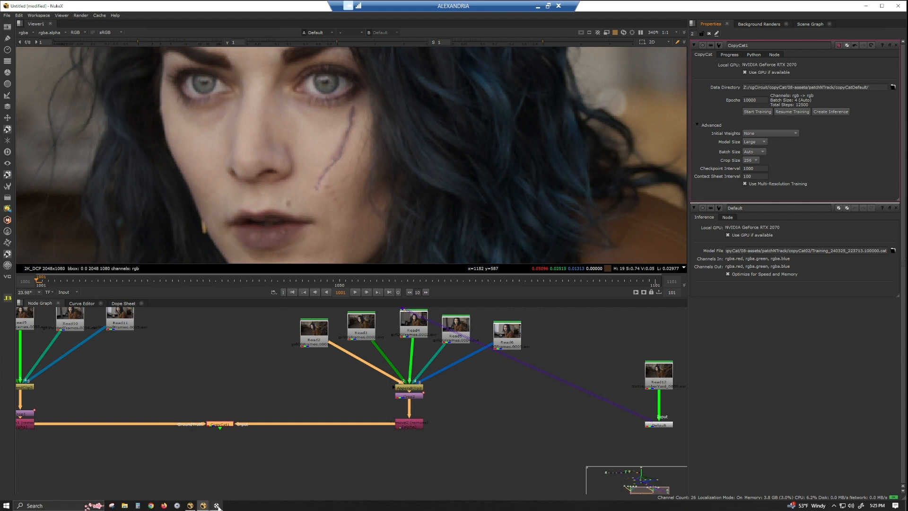
Return to the VariousScarSolves.nk script and put the Epoc 60000 Model Size Large inference on viewer input 2.
{"action": "left_click", "coordinate": [216, 505]}
{"action": "mouse_move", "coordinate": [203, 505]}
{"action": "left_click", "coordinate": [357, 475]}
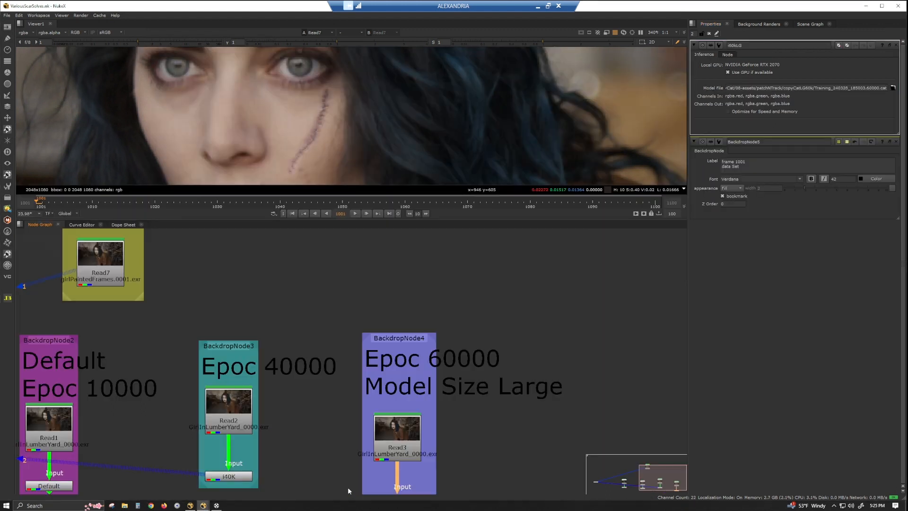
{"action": "scroll", "coordinate": [409, 392], "scroll_direction": "down", "scroll_amount": 4}
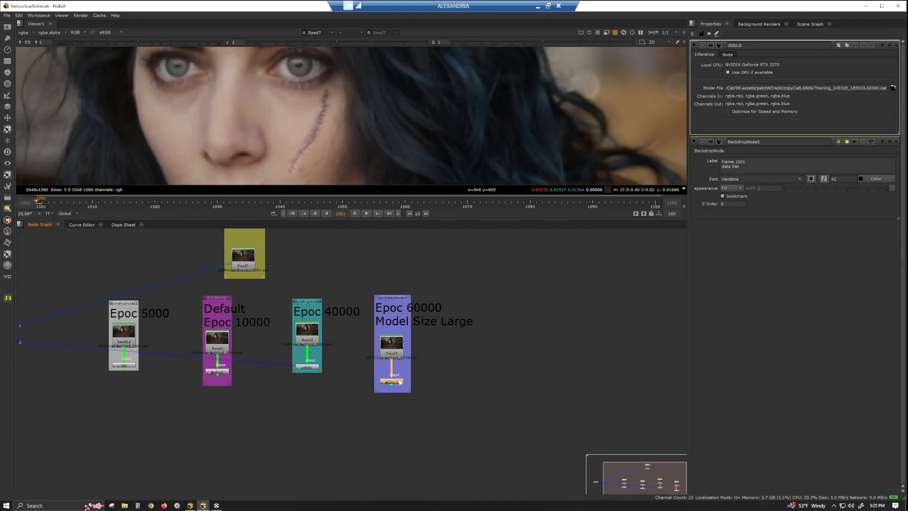
{"action": "key", "text": "2"}
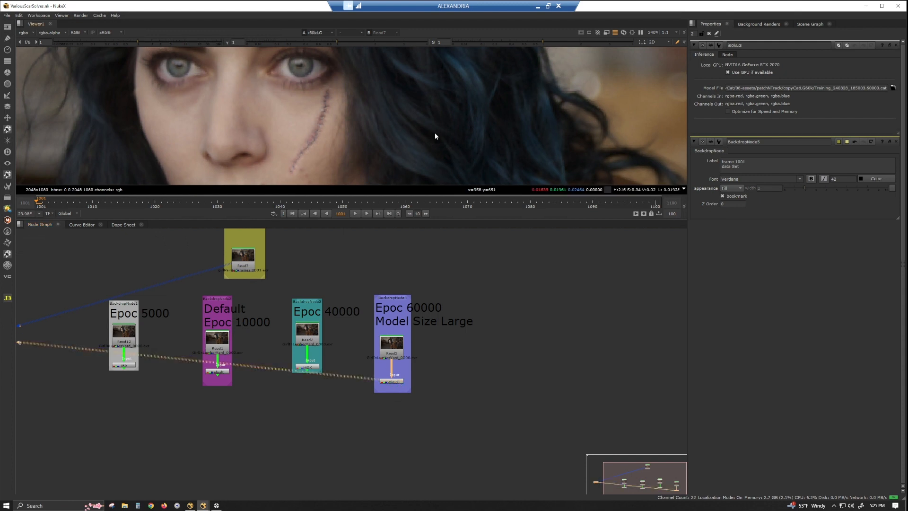
Alternate between Read7 and the Epoc 60000 inference to compare their scars, from close up to the whole face.
{"action": "scroll", "coordinate": [435, 132], "scroll_direction": "down", "scroll_amount": 3}
{"action": "key", "text": "1"}
{"action": "key", "text": "2"}
{"action": "key", "text": "1"}
{"action": "key", "text": "2"}
{"action": "key", "text": "1"}
{"action": "key", "text": "2"}
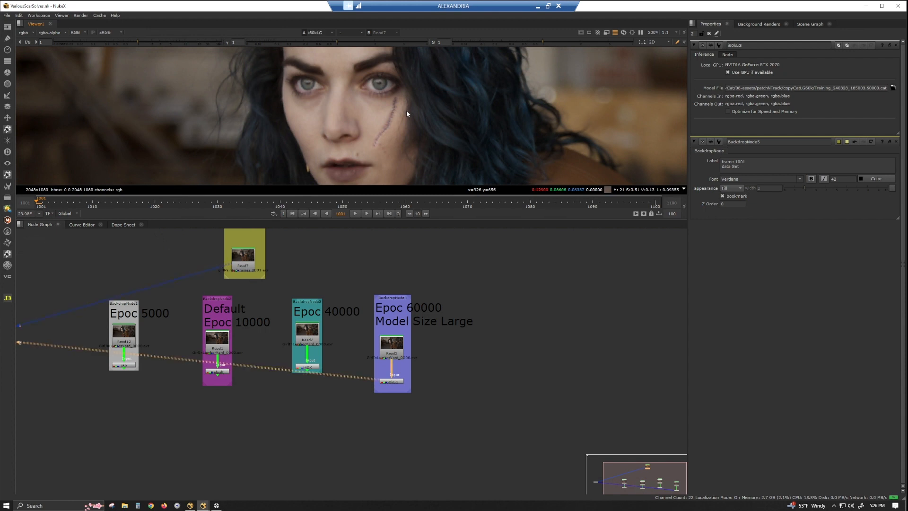
{"action": "scroll", "coordinate": [399, 141], "scroll_direction": "down", "scroll_amount": 2}
{"action": "middle_click_drag", "start_coordinate": [421, 371], "coordinate": [485, 391]}
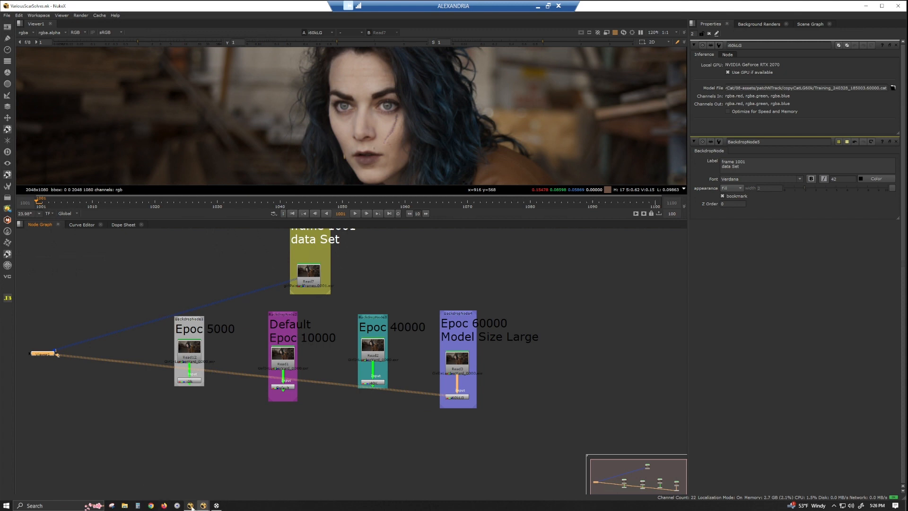
Switch to the Untitled script and review CopyCat1's Epochs value and Model Size options.
{"action": "left_click", "coordinate": [201, 473]}
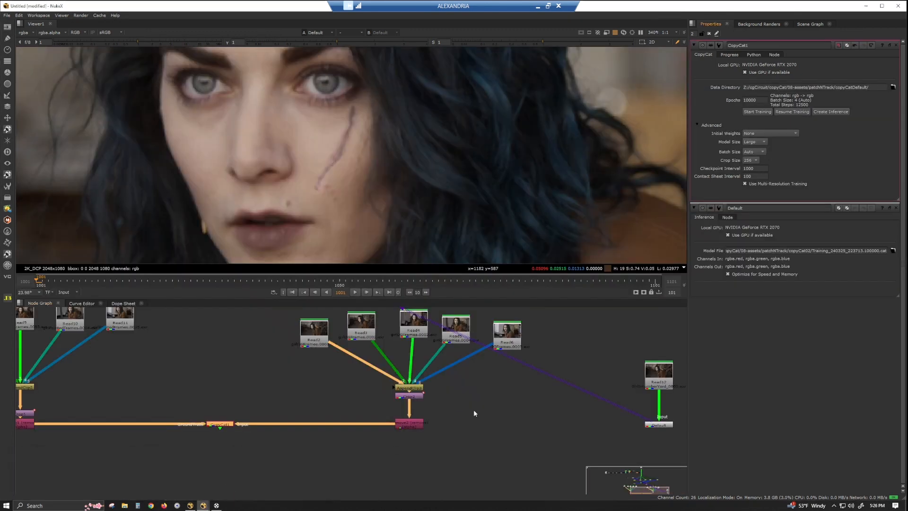
{"action": "scroll", "coordinate": [384, 141], "scroll_direction": "down", "scroll_amount": 5}
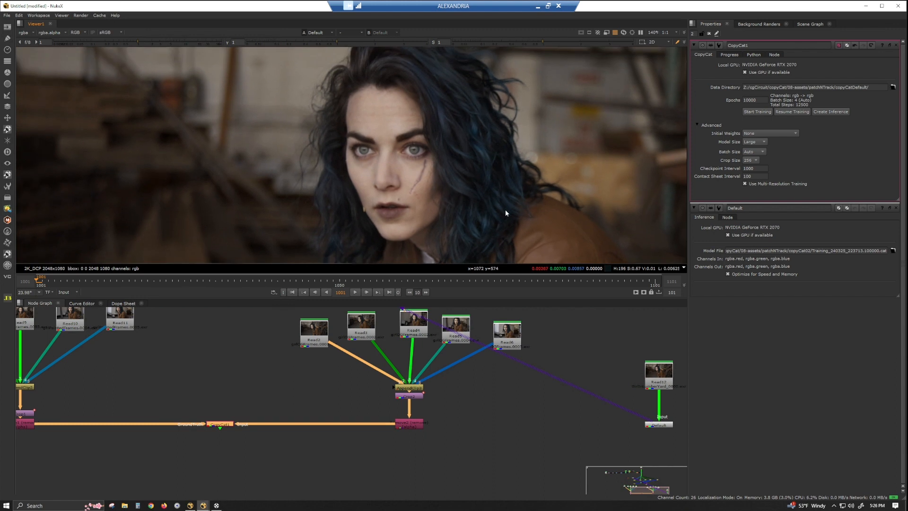
{"action": "left_click", "coordinate": [746, 100]}
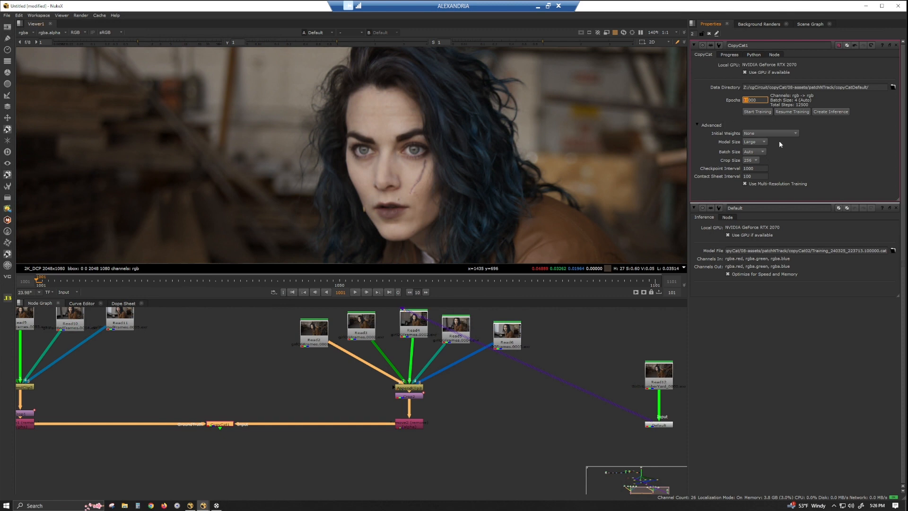
{"action": "left_click", "coordinate": [762, 143]}
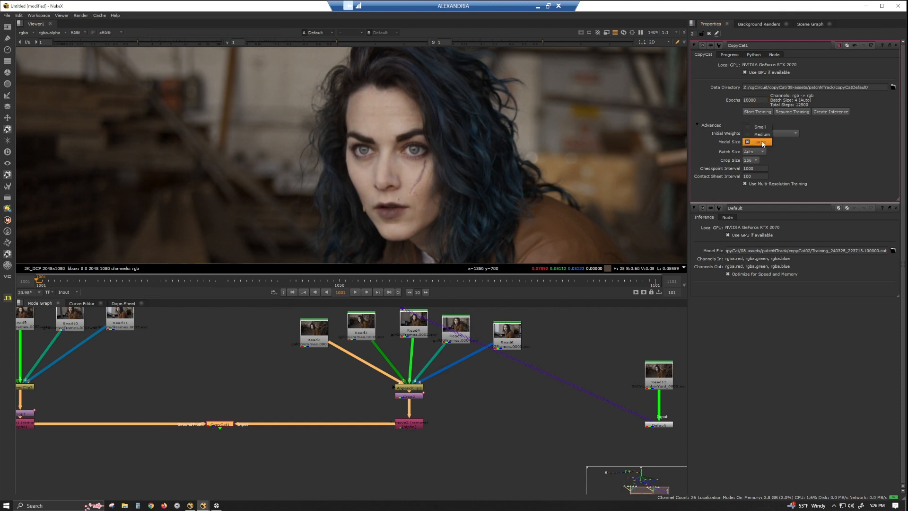
{"action": "left_click", "coordinate": [693, 147]}
Examine CopyCat1's Crop Size options and Batch Size setting against the full frame in the viewer.
{"action": "left_click", "coordinate": [756, 160]}
{"action": "left_click", "coordinate": [836, 168]}
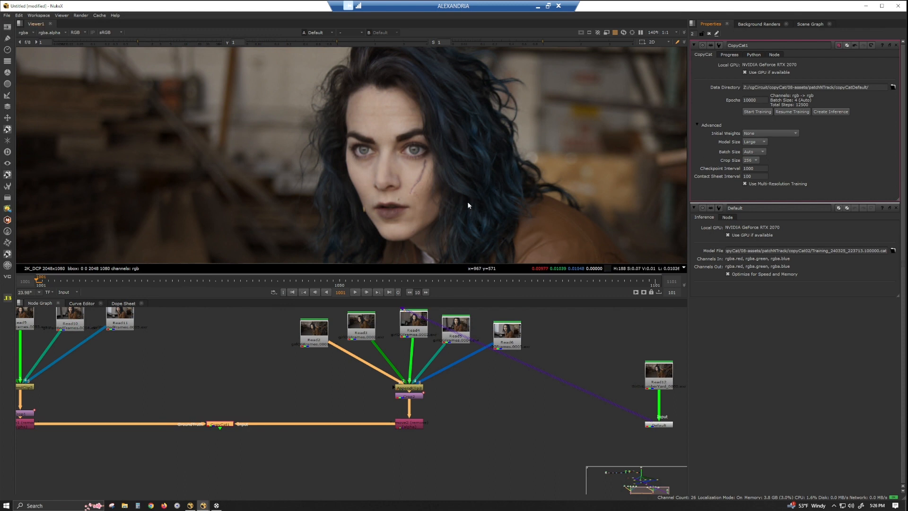
{"action": "left_click", "coordinate": [754, 160]}
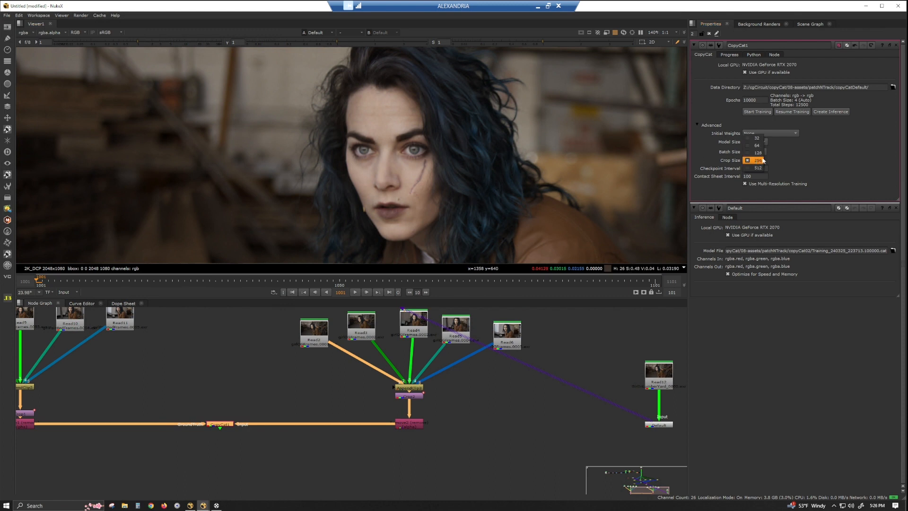
{"action": "left_click", "coordinate": [761, 168]}
{"action": "left_click", "coordinate": [747, 161]}
{"action": "left_click", "coordinate": [751, 152]}
{"action": "left_click", "coordinate": [747, 159]}
{"action": "left_click", "coordinate": [752, 169]}
{"action": "left_click", "coordinate": [756, 160]}
{"action": "left_click", "coordinate": [751, 152]}
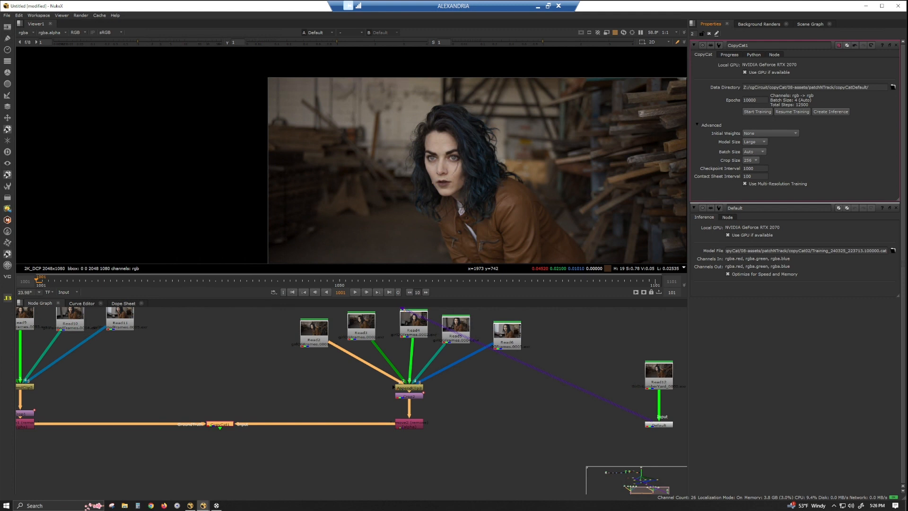
{"action": "scroll", "coordinate": [483, 393], "scroll_direction": "down", "scroll_amount": 3}
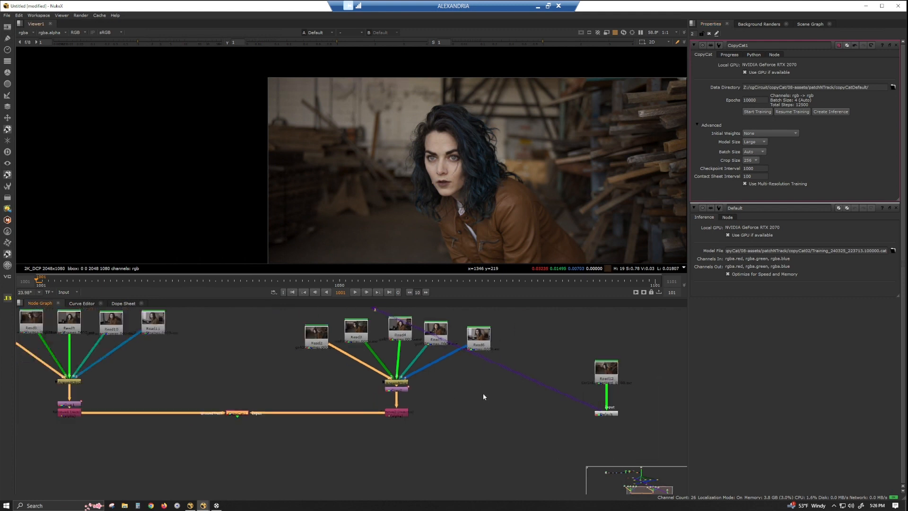